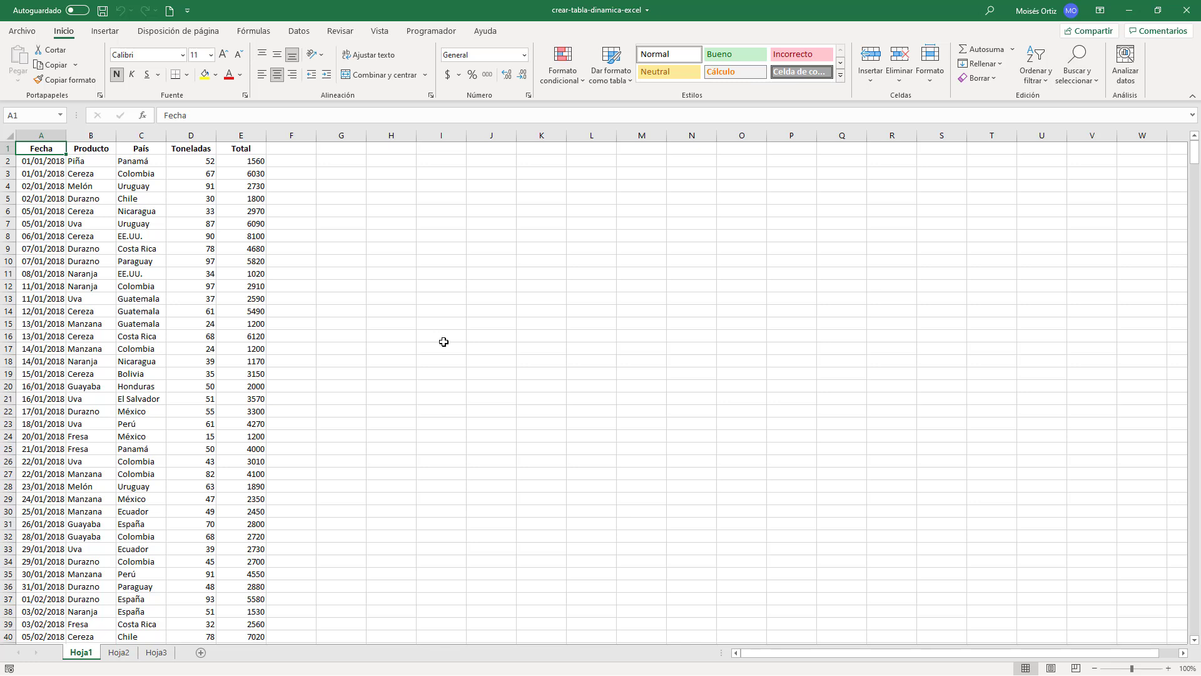
# Step: Start a pivot table from the Hoja1 data, using the range Hoja1!$A$1:$E$828 as its source
pyautogui.click(144, 235)
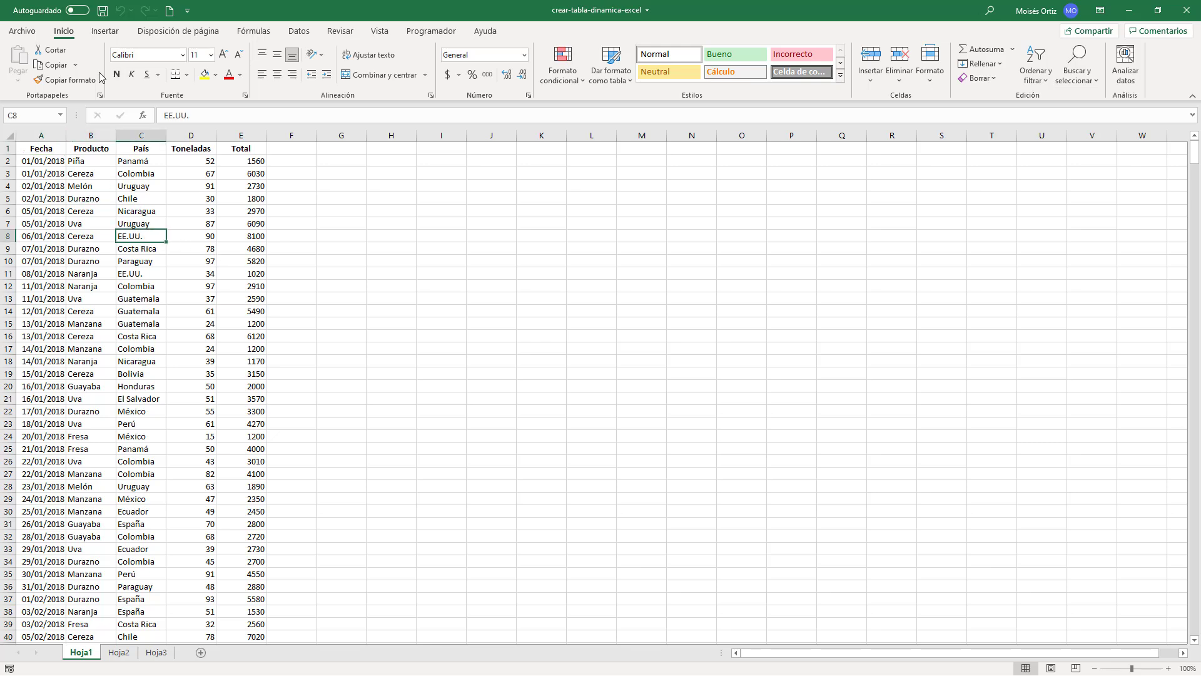
pyautogui.click(102, 35)
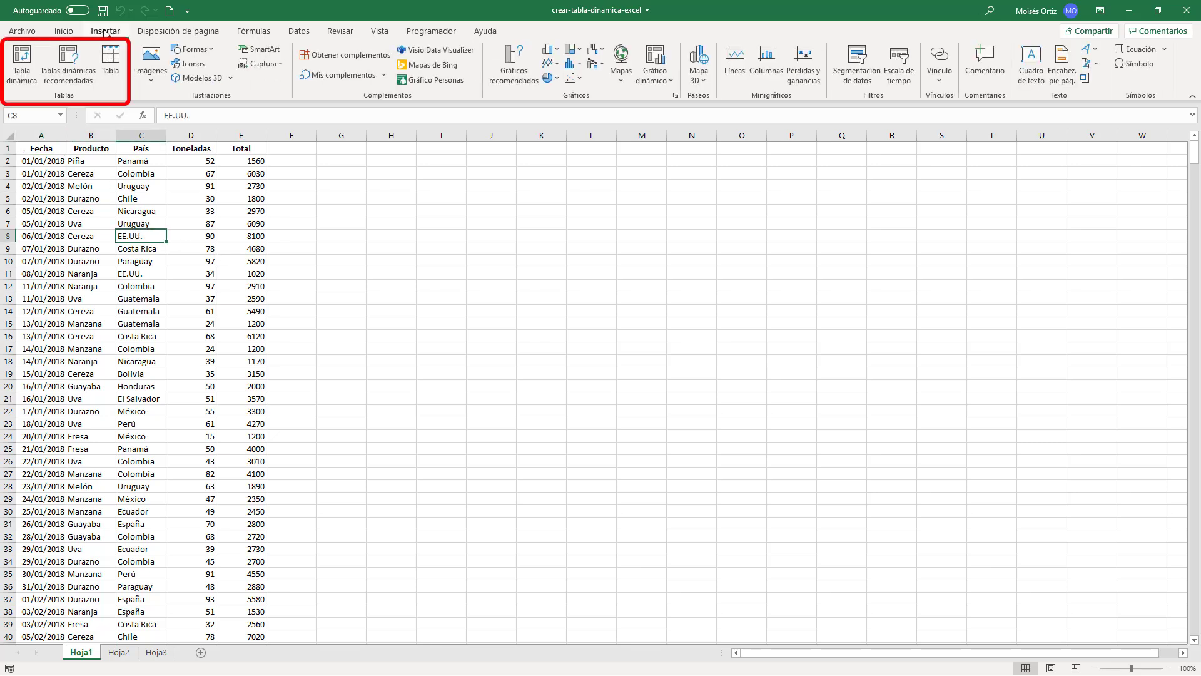
pyautogui.click(22, 63)
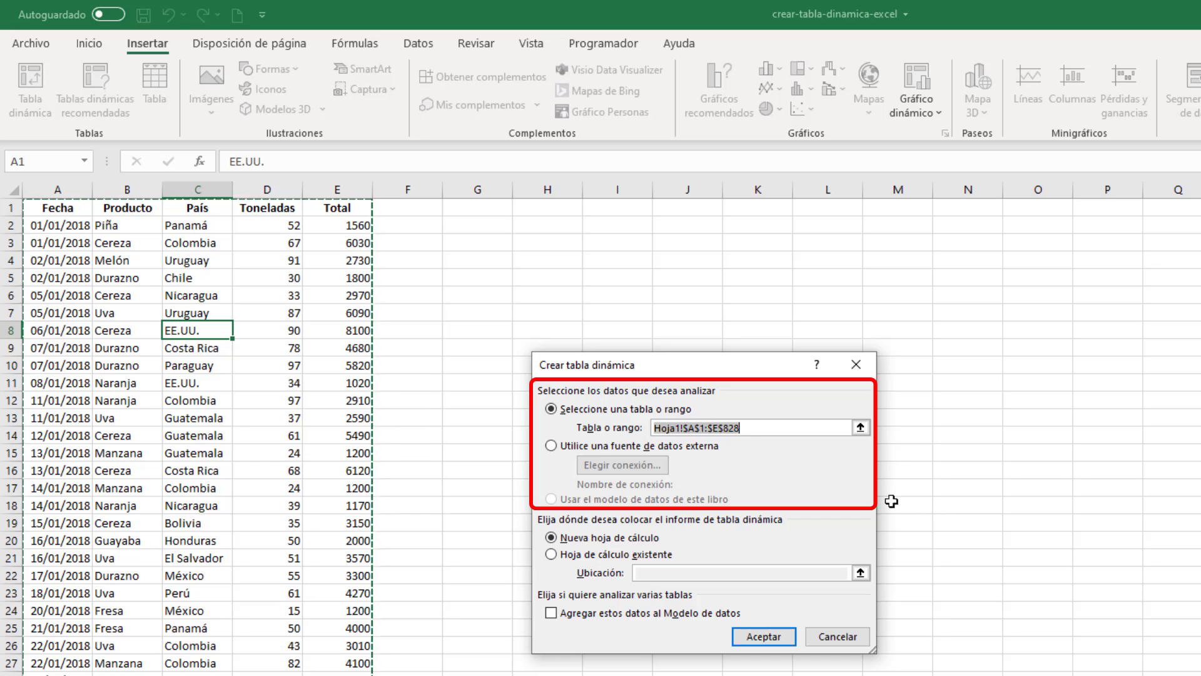
pyautogui.click(769, 430)
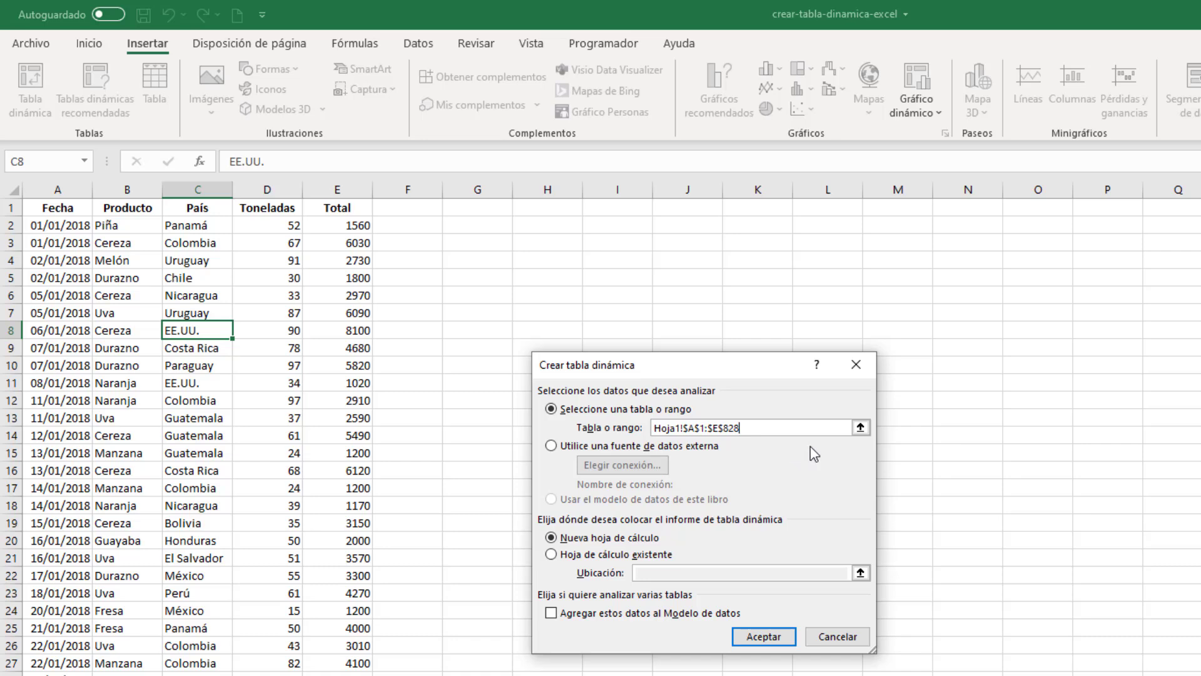
pyautogui.click(860, 427)
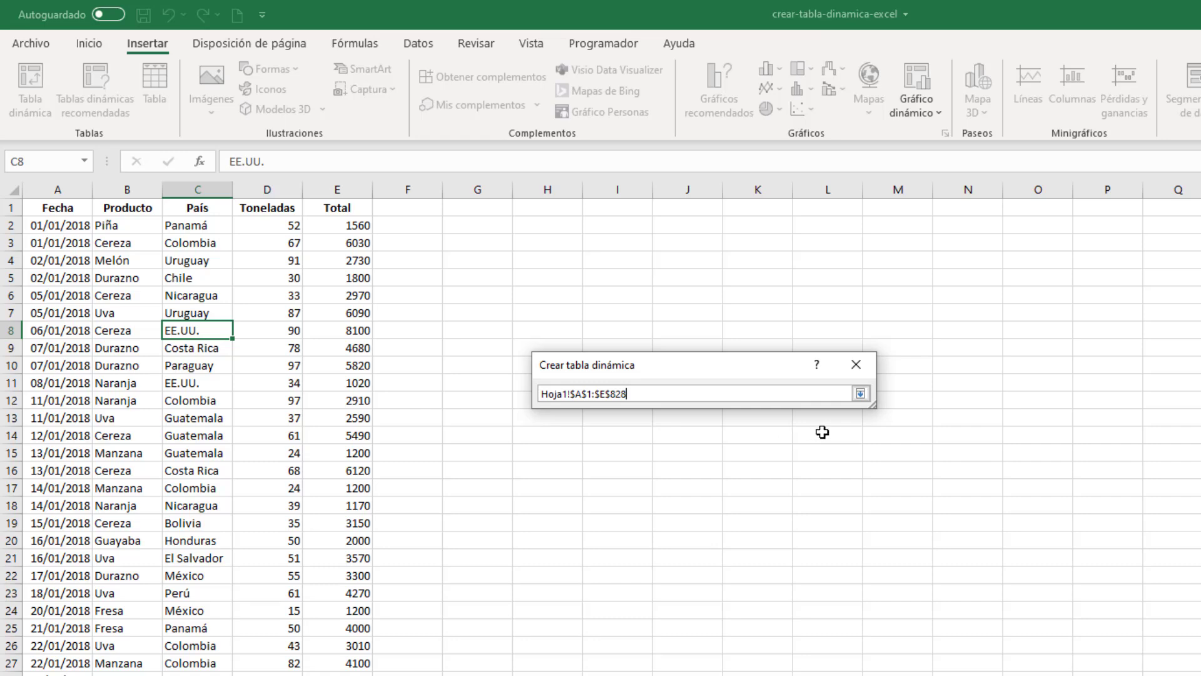
pyautogui.click(861, 394)
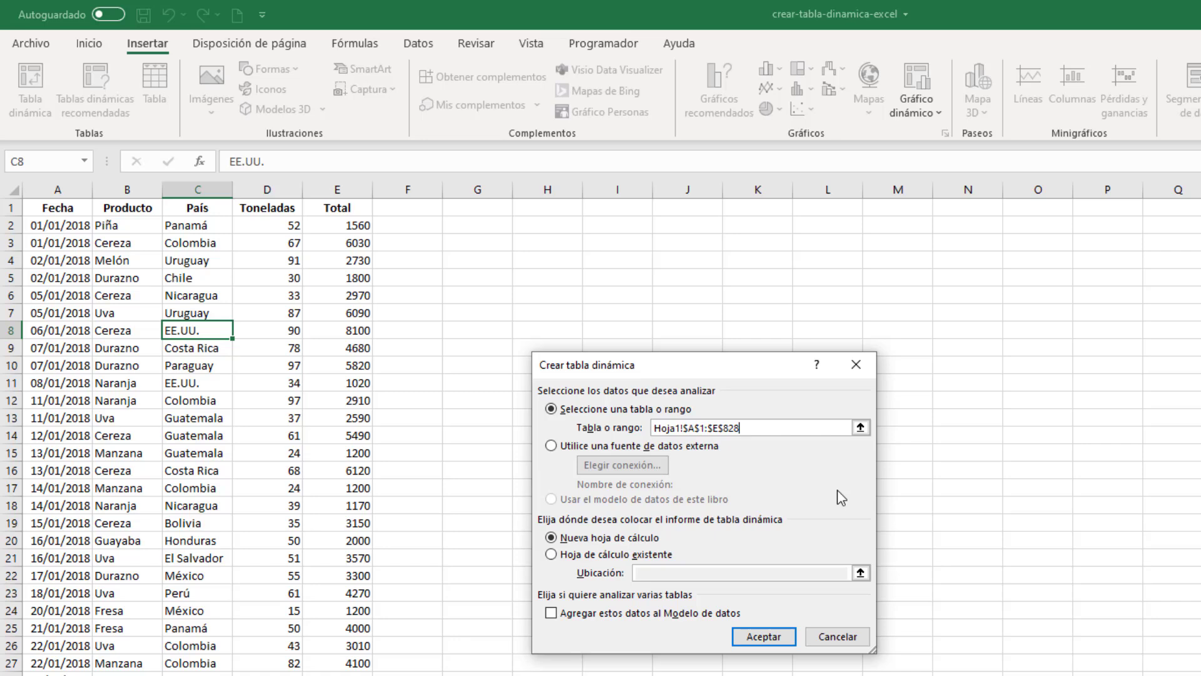
# Step: Set the pivot table's destination to cell H3 of the existing worksheet Hoja1
pyautogui.click(570, 555)
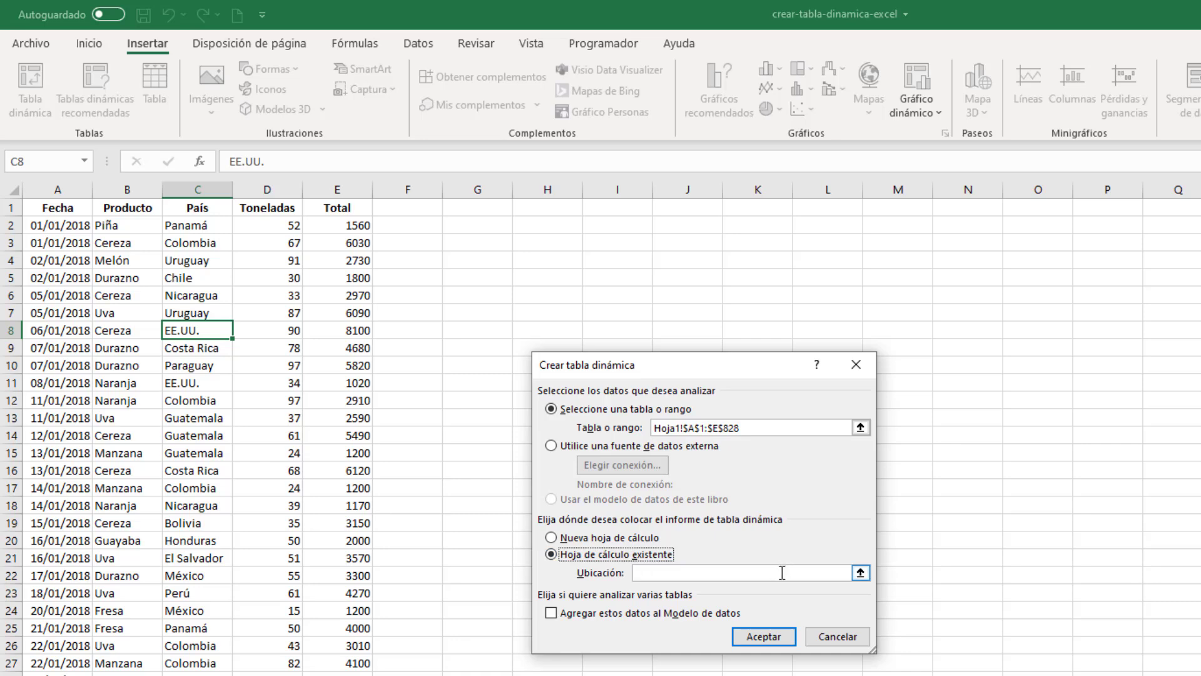
pyautogui.click(861, 572)
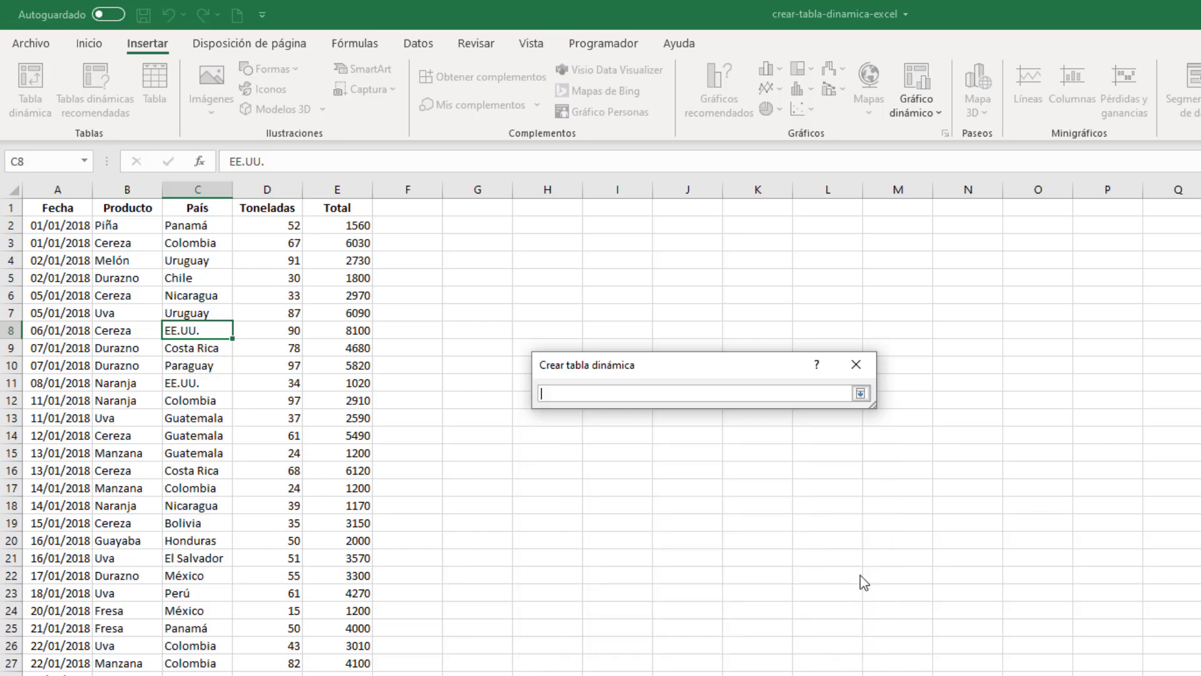
pyautogui.click(540, 246)
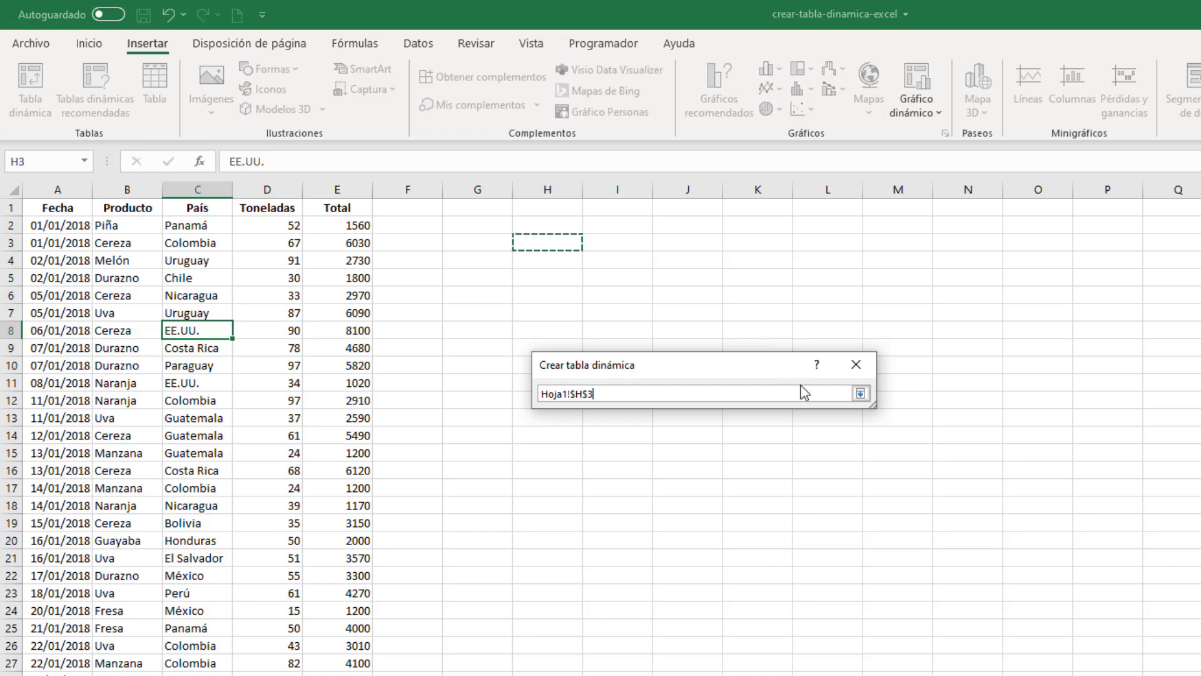
pyautogui.click(861, 393)
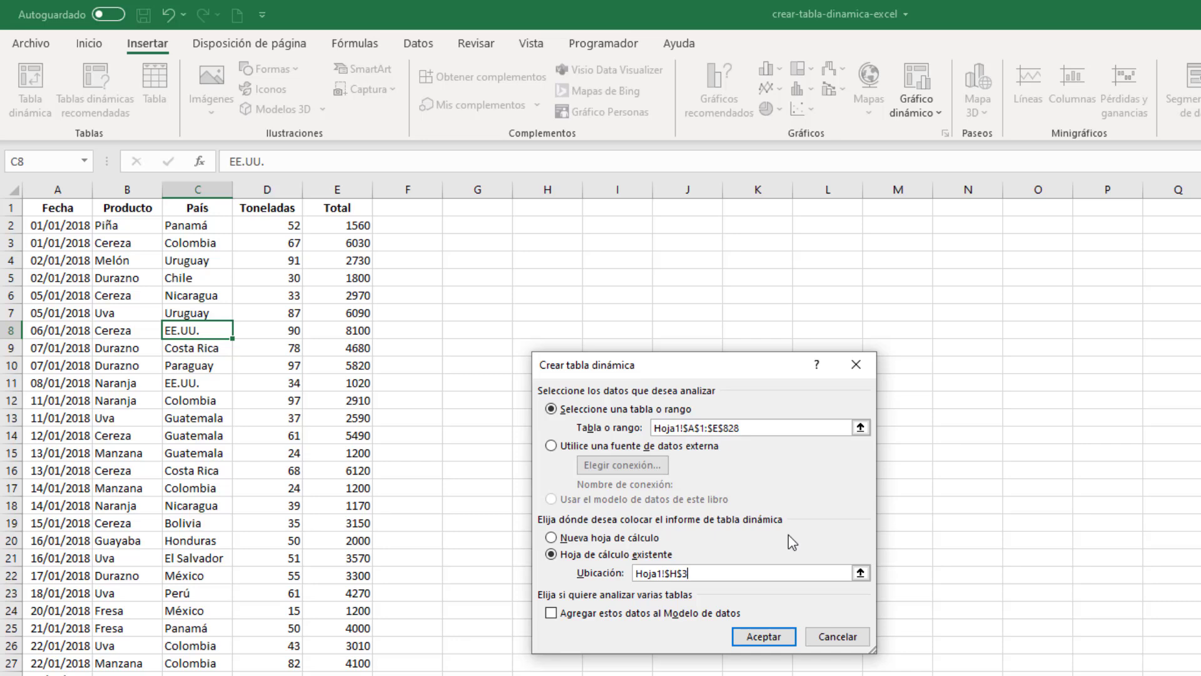
# Step: Choose a new worksheet as the pivot table's destination and create the pivot table
pyautogui.click(576, 542)
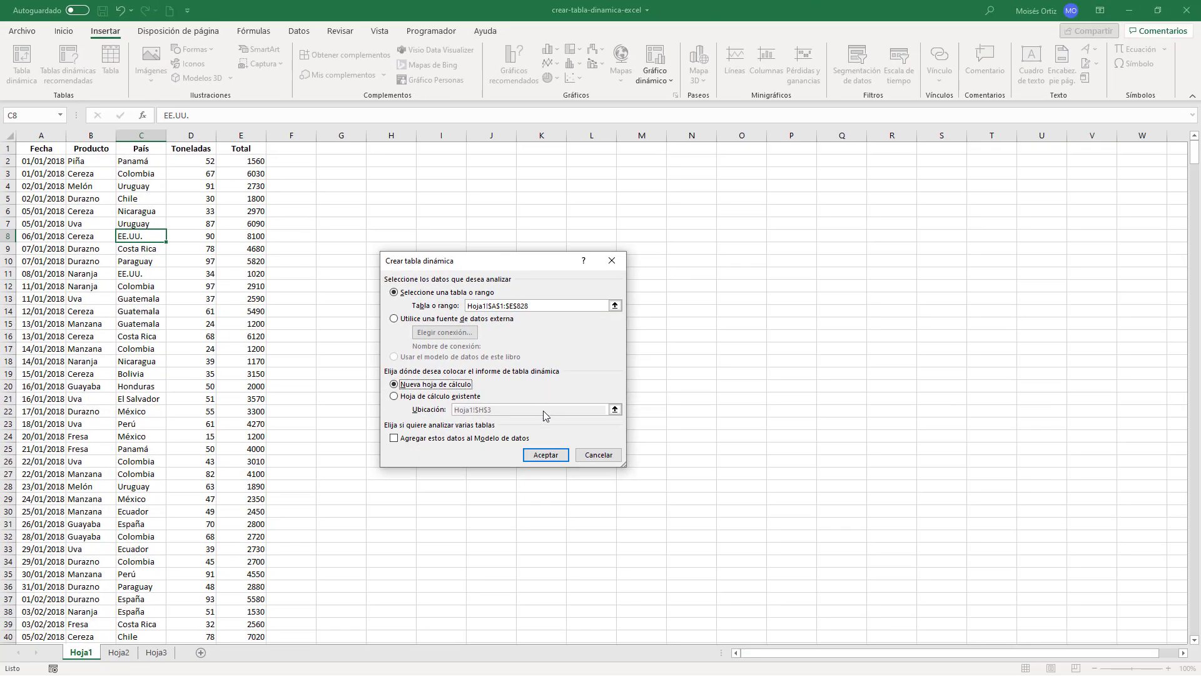
pyautogui.click(544, 457)
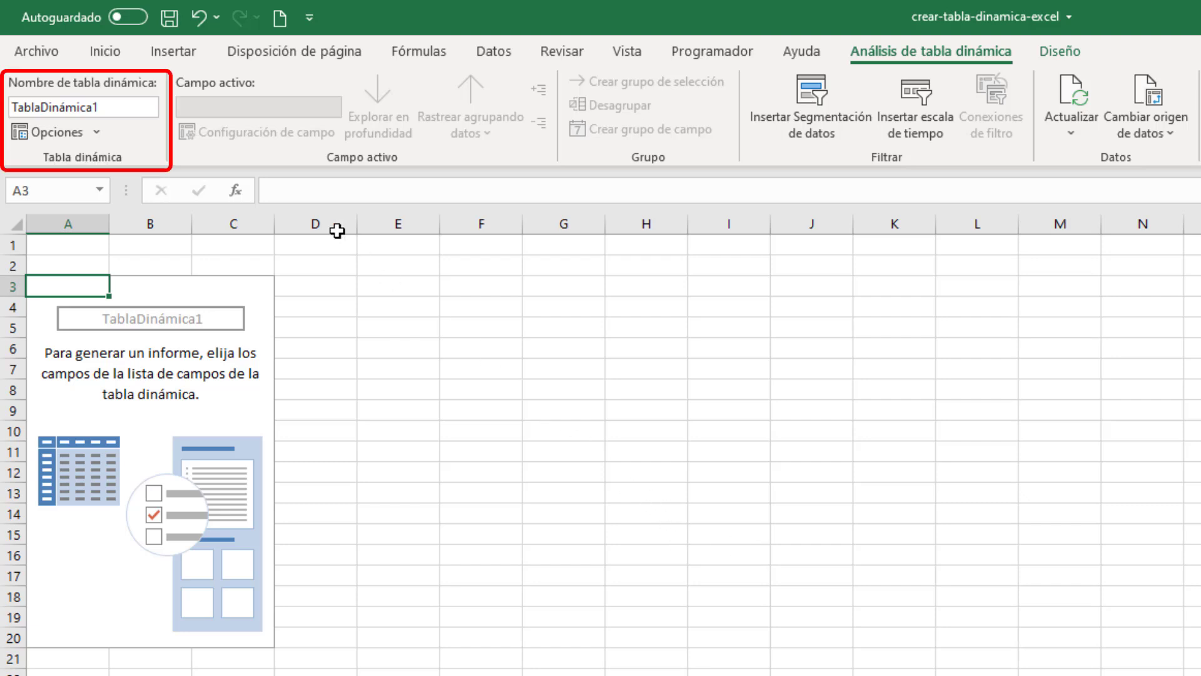
pyautogui.click(131, 109)
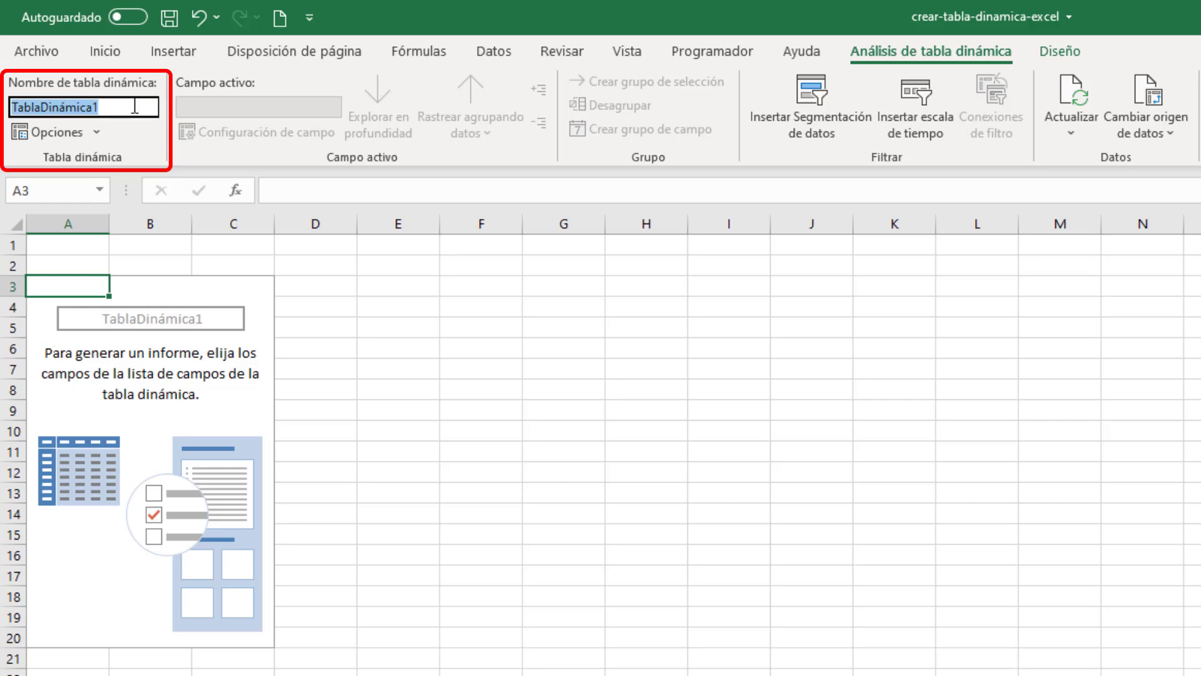
pyautogui.click(134, 106)
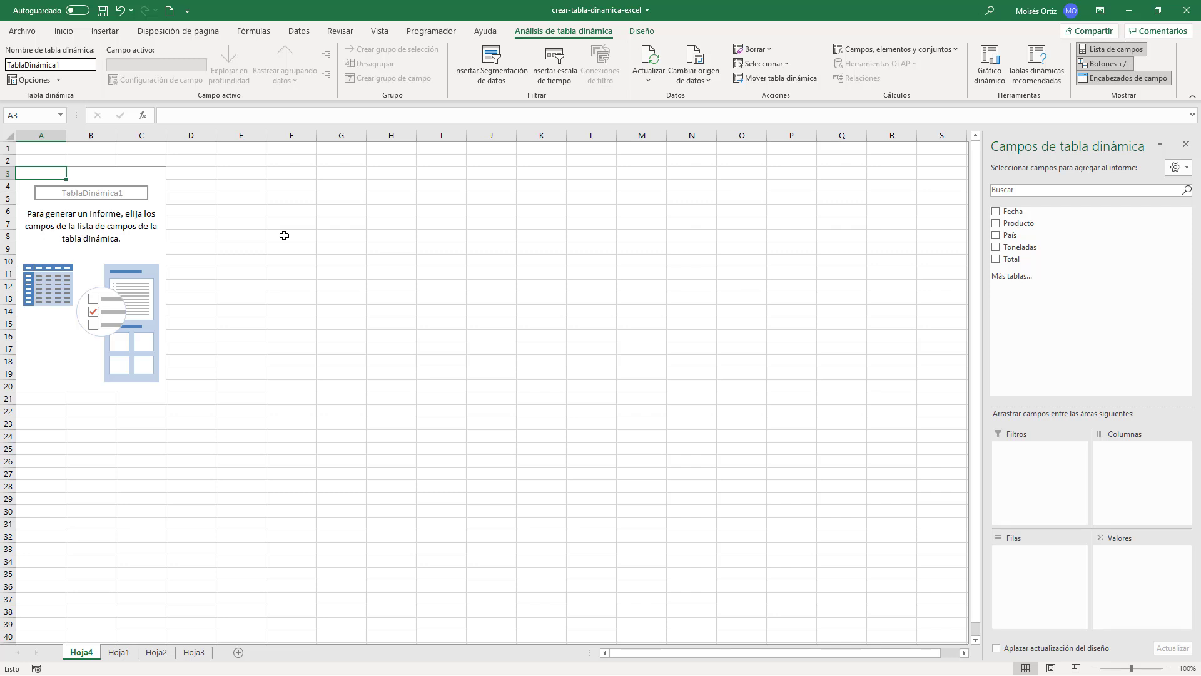
pyautogui.click(399, 311)
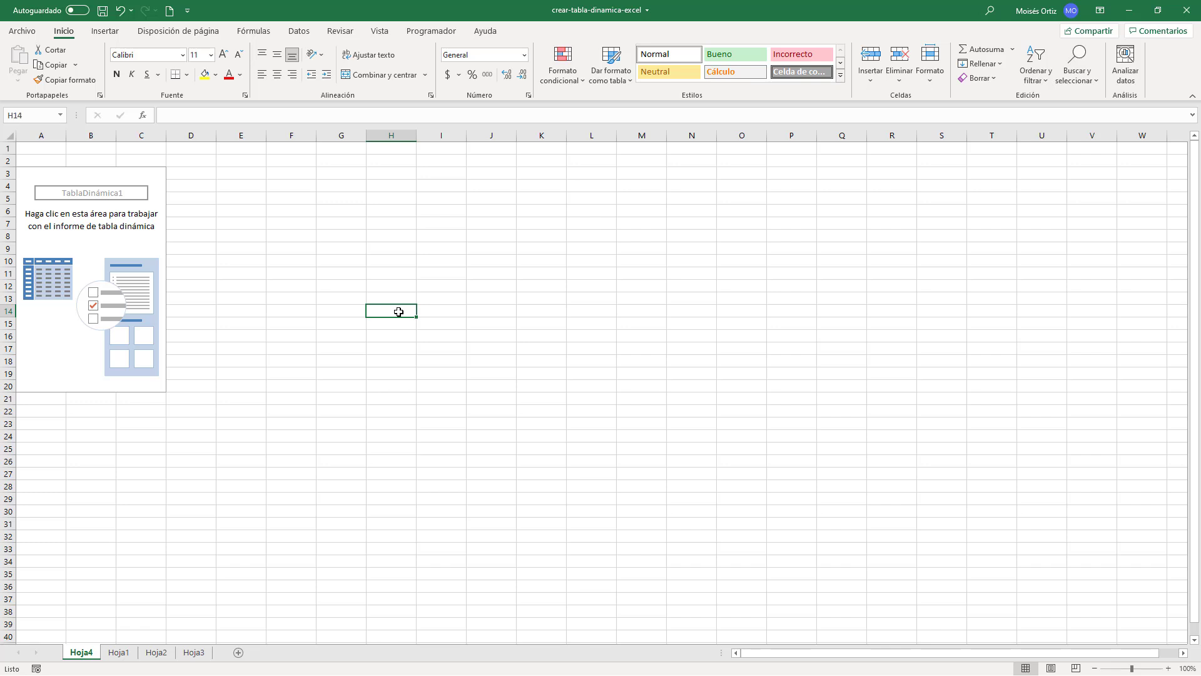
pyautogui.click(81, 217)
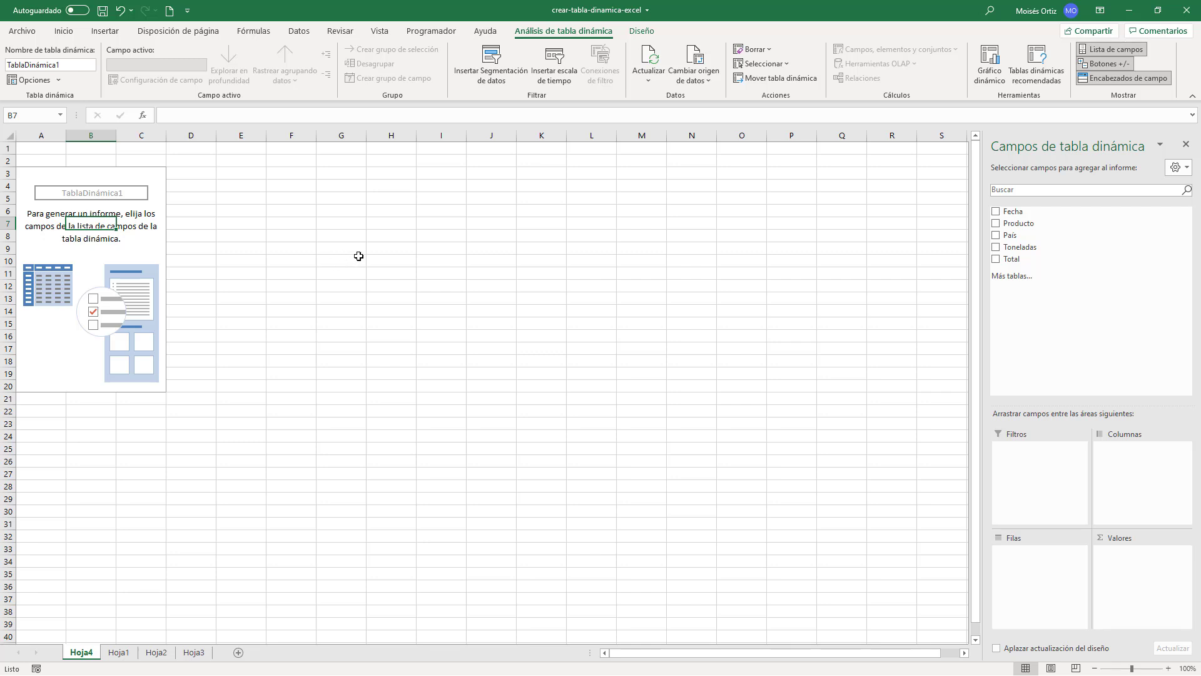
# Step: Hide the pivot table's field list and show it again
pyautogui.click(1186, 146)
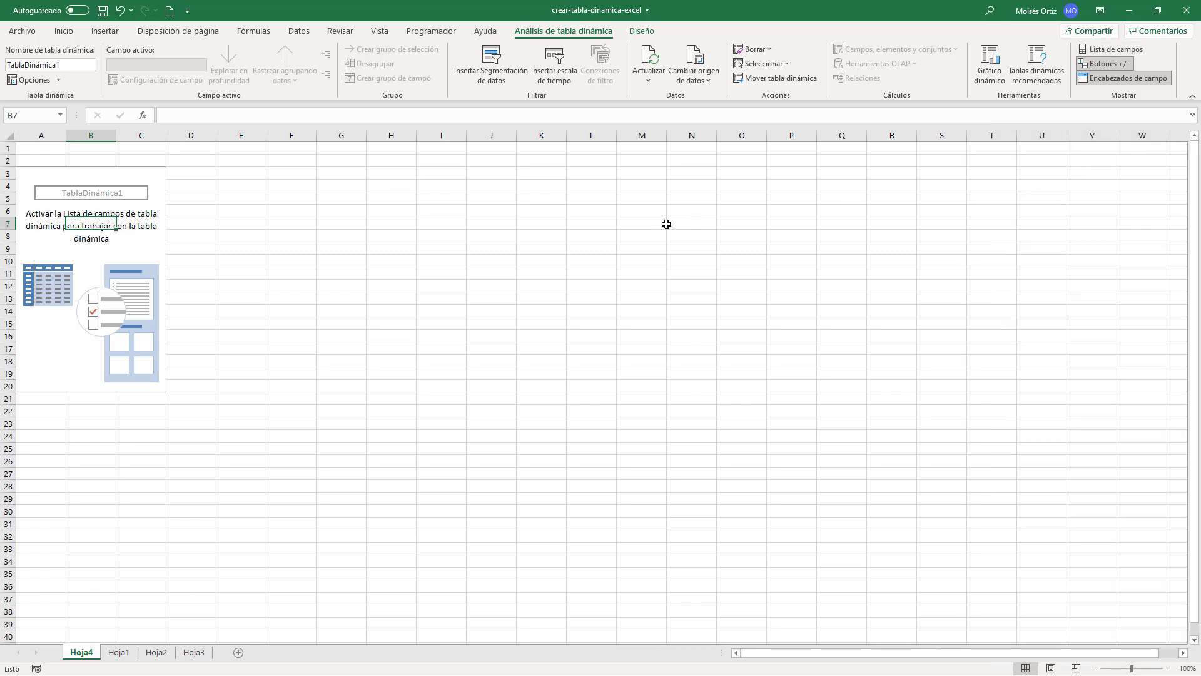
pyautogui.rightClick(84, 249)
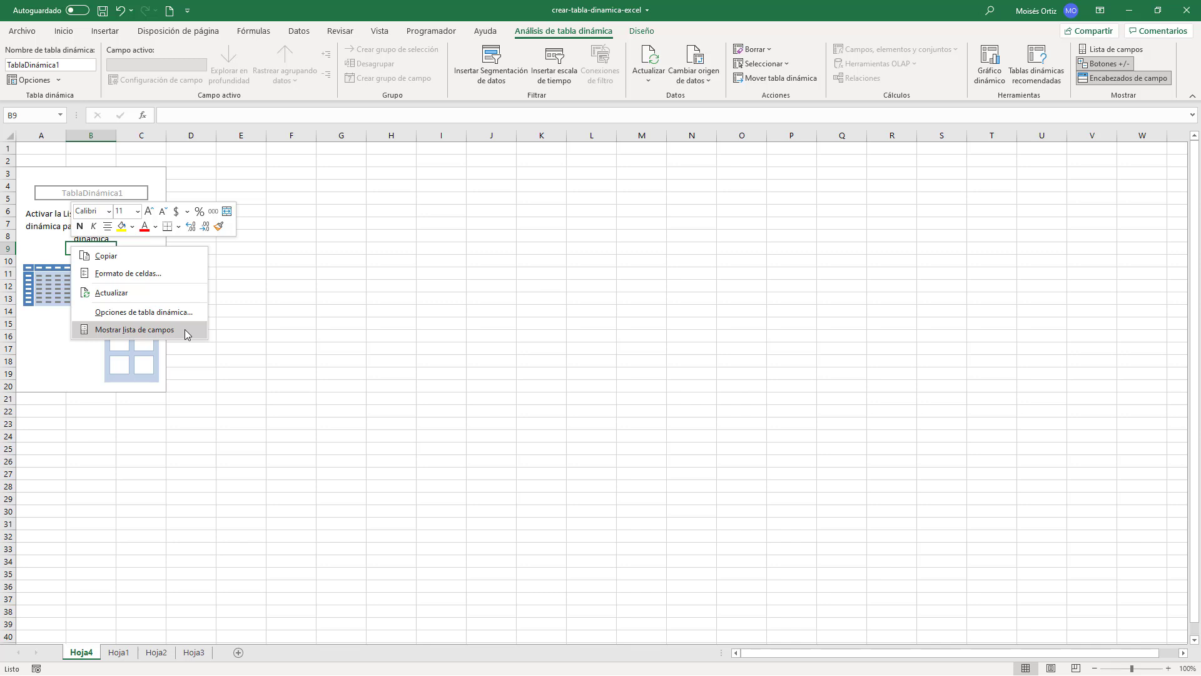
pyautogui.click(186, 329)
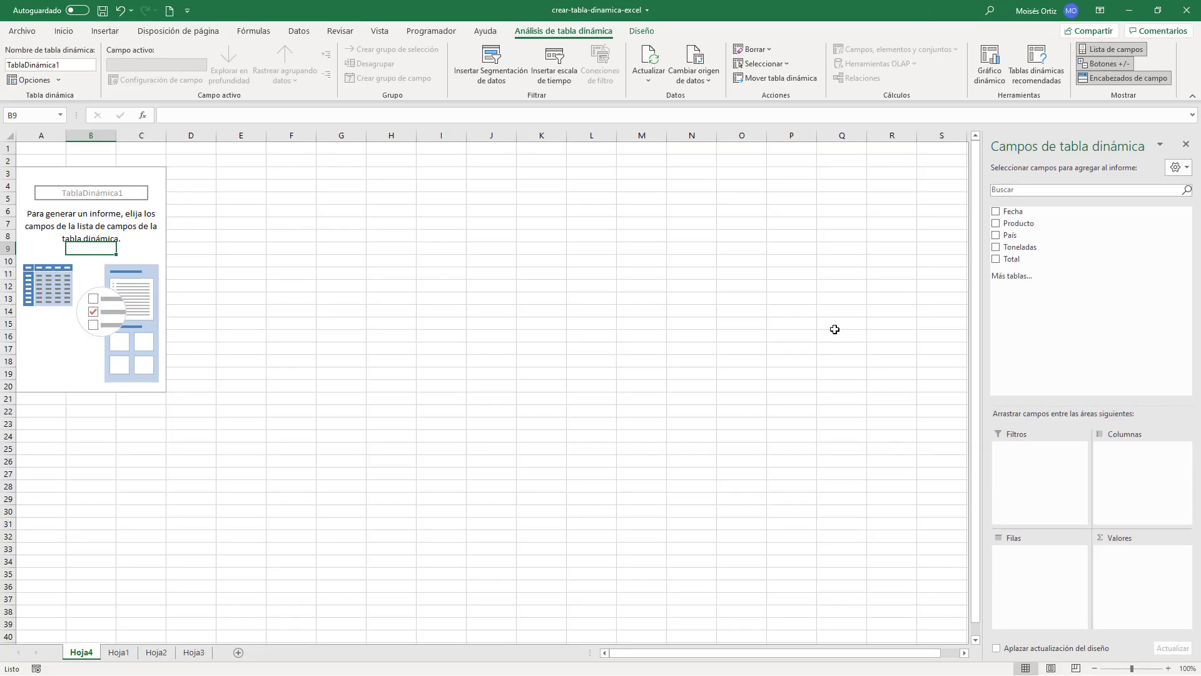
# Step: Add Toneladas as the summed values and Producto as the rows of the pivot table on Hoja4
pyautogui.click(120, 652)
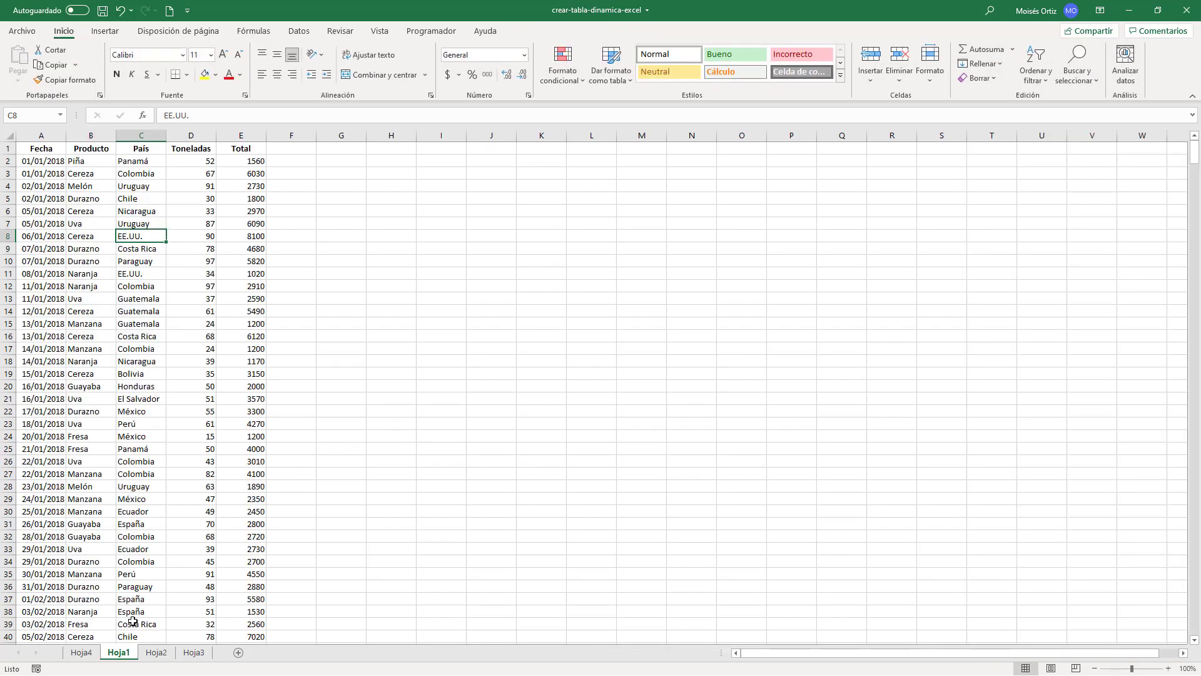
pyautogui.click(81, 652)
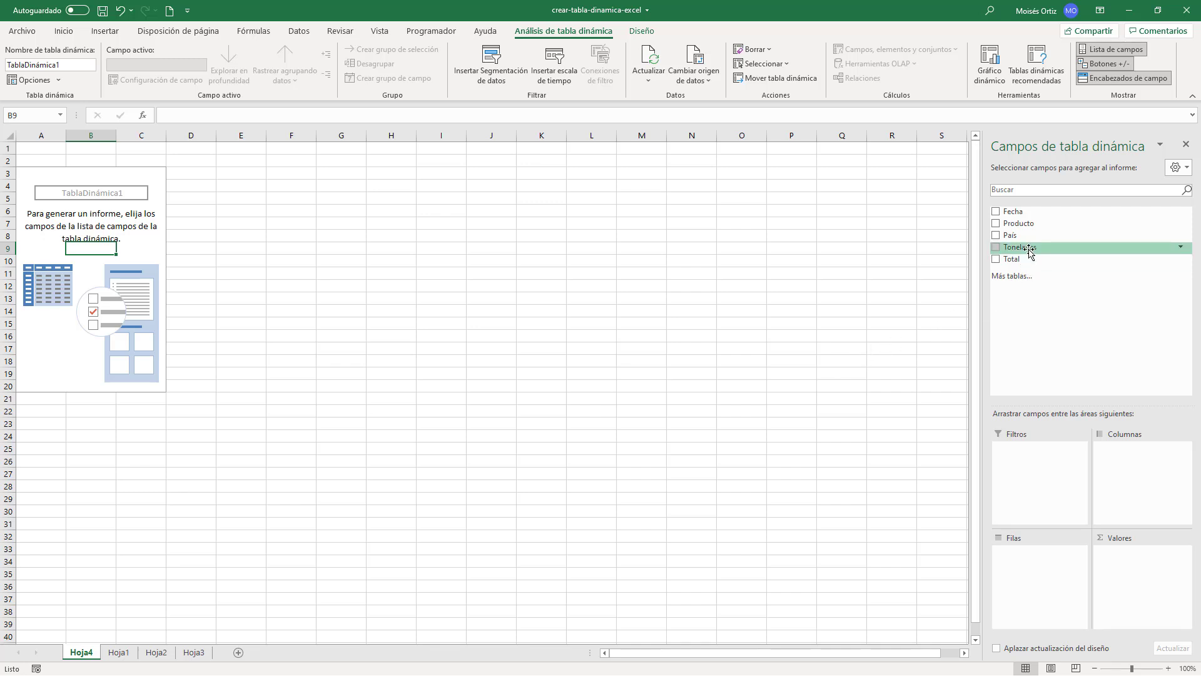
pyautogui.moveTo(1026, 247); pyautogui.dragTo(1121, 578)
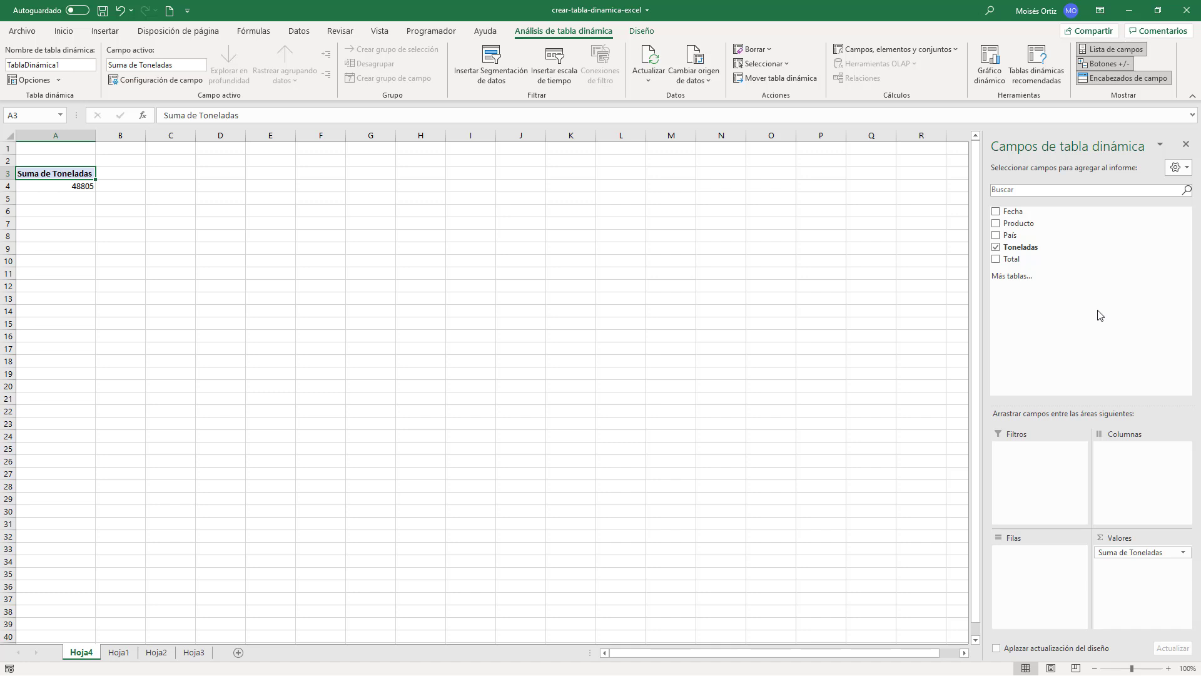
pyautogui.moveTo(1026, 224); pyautogui.dragTo(1029, 561)
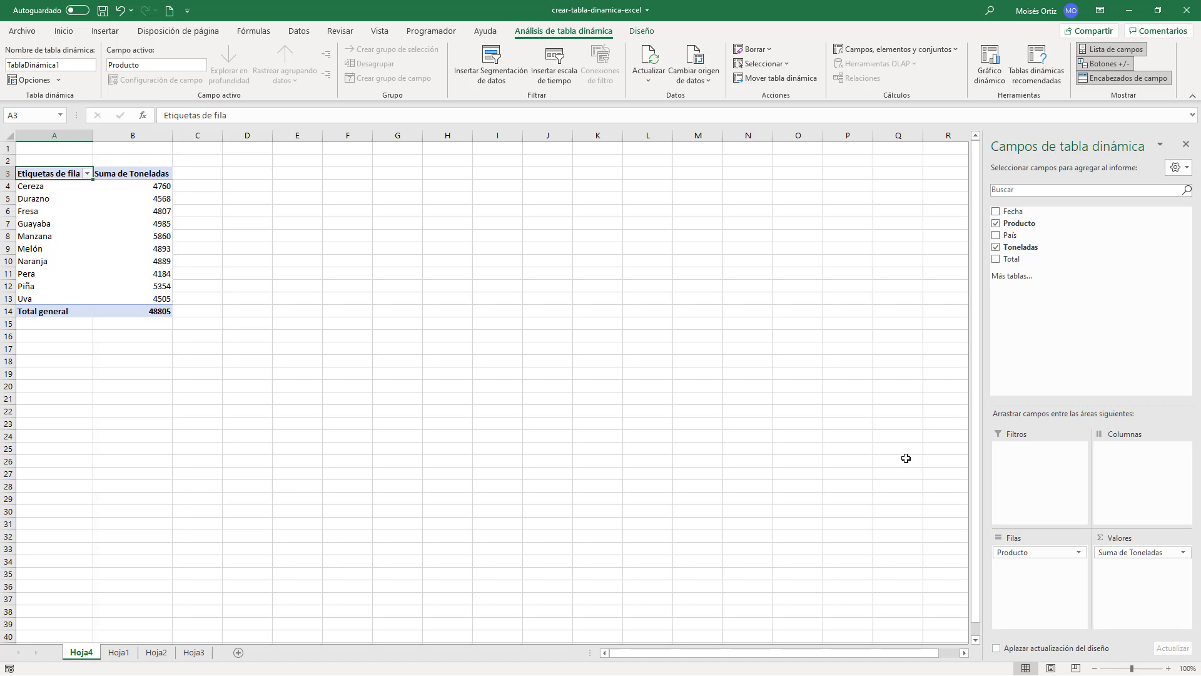
# Step: Convert the data on Hoja2, range $A$1:$E$828, into a table with headers
pyautogui.click(158, 654)
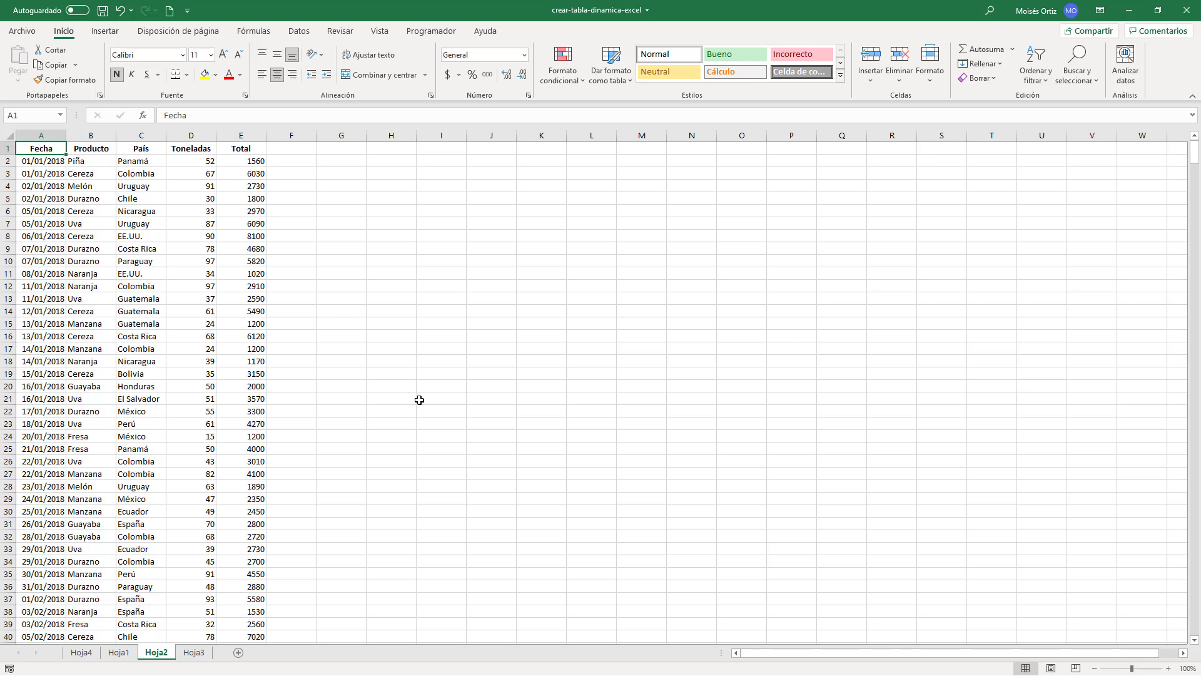
pyautogui.click(144, 310)
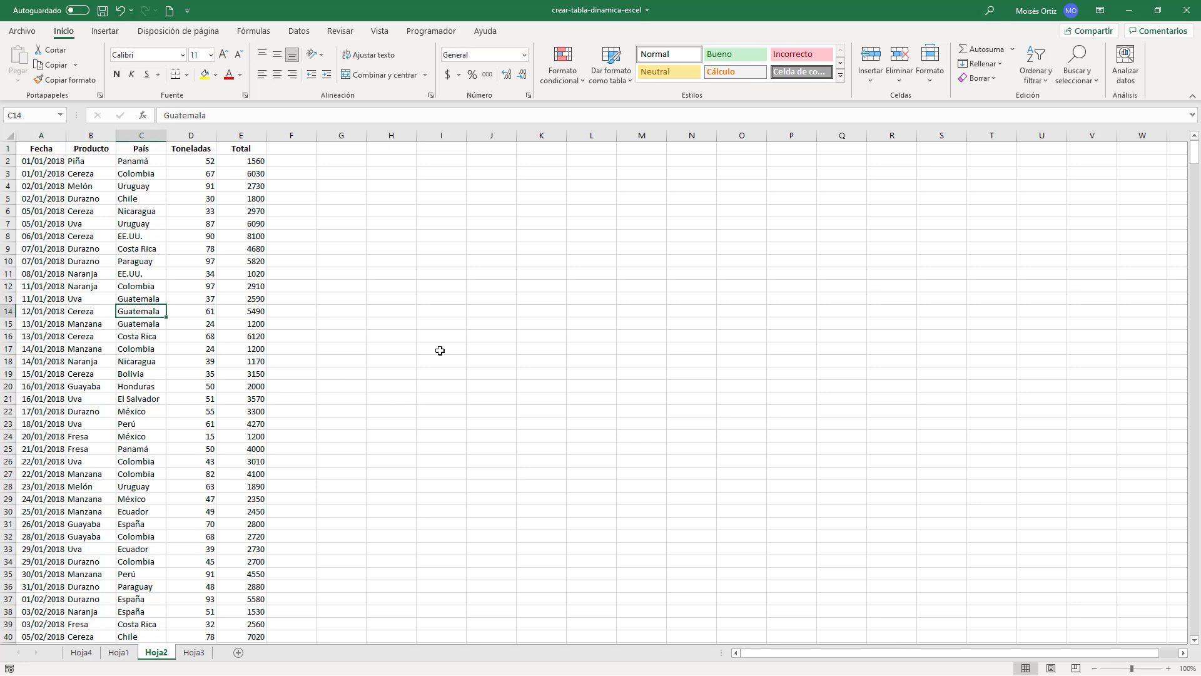
pyautogui.hotkey('ctrl', 't')
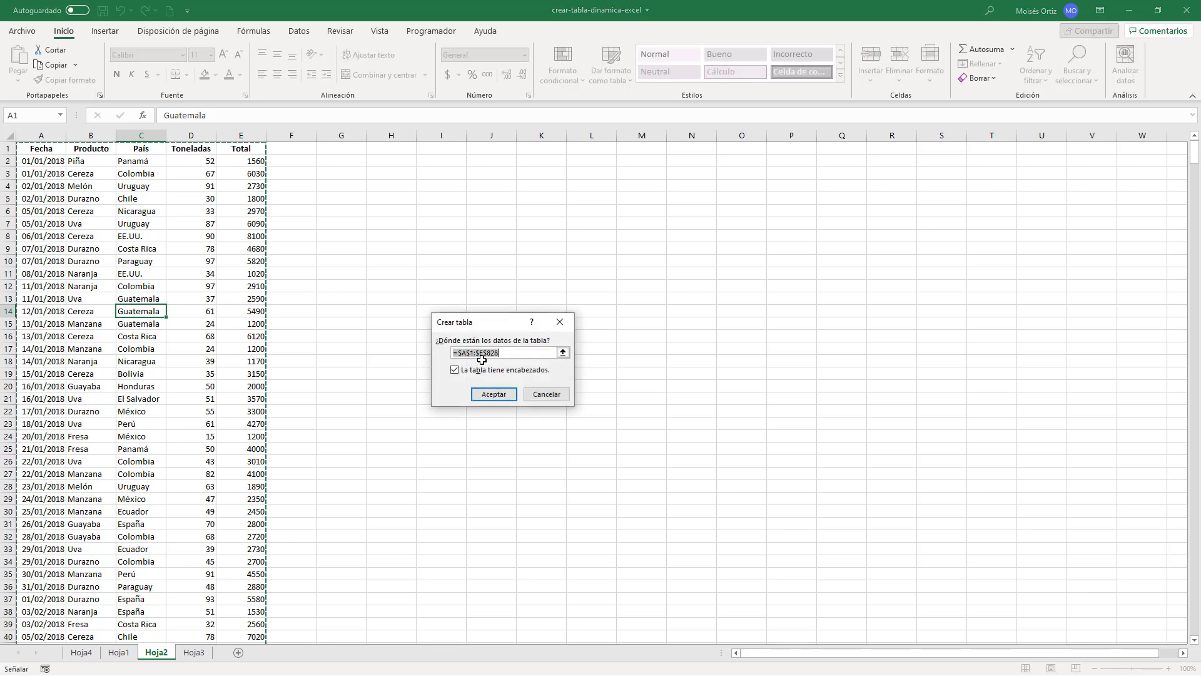
pyautogui.click(493, 394)
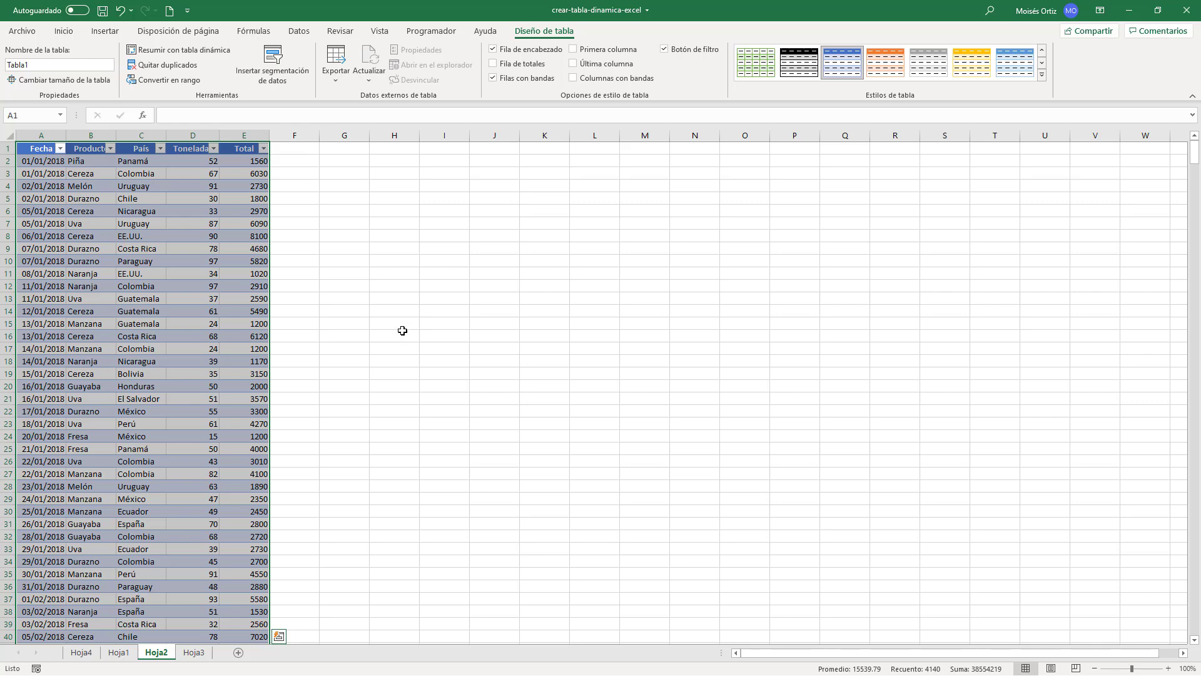
# Step: Create a pivot table from Tabla1 on a new worksheet, with Producto as rows and the sum of Toneladas as values
pyautogui.click(105, 33)
pyautogui.click(19, 69)
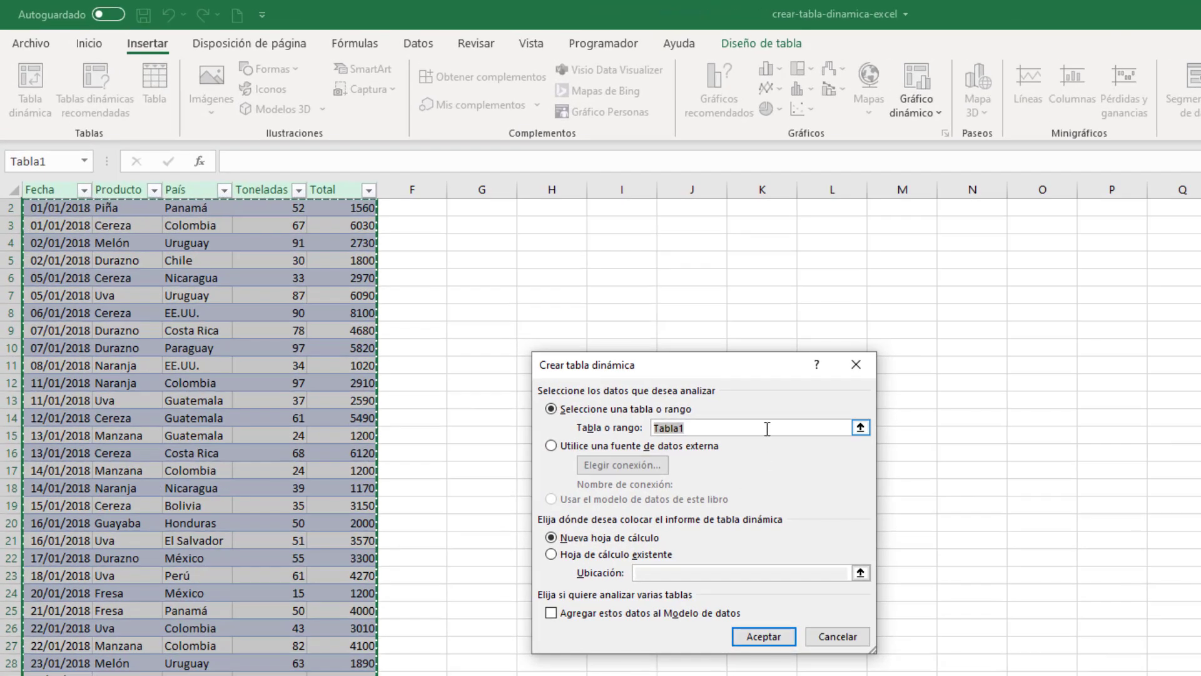
pyautogui.click(767, 428)
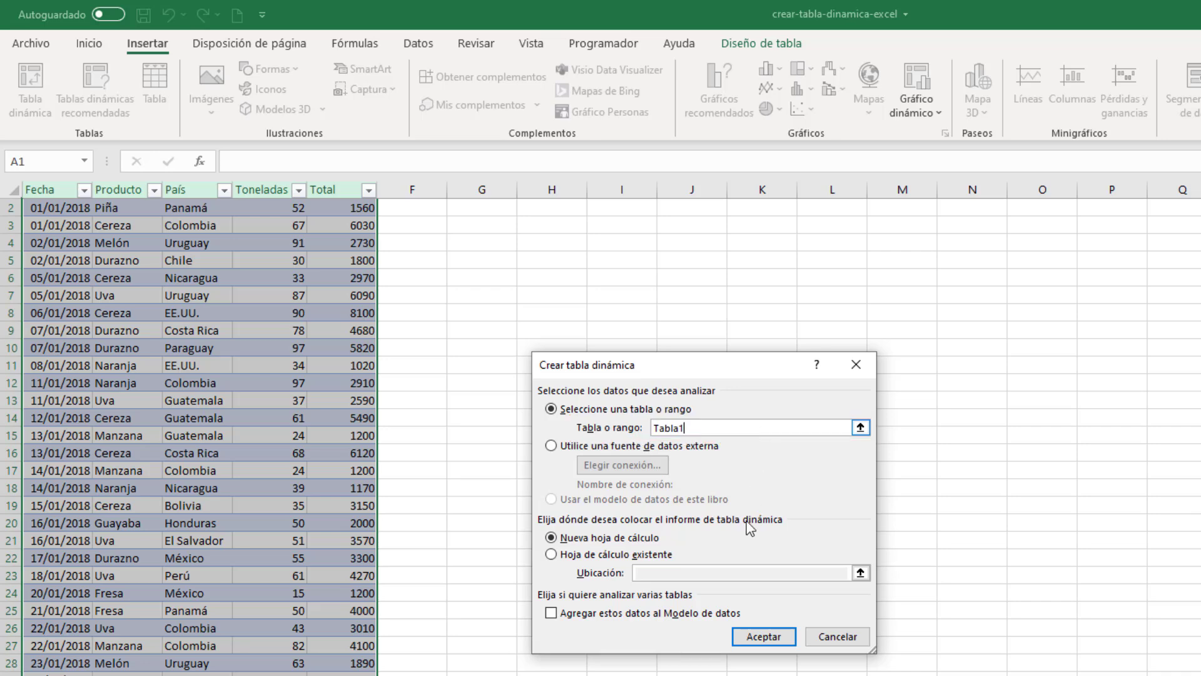
pyautogui.click(766, 631)
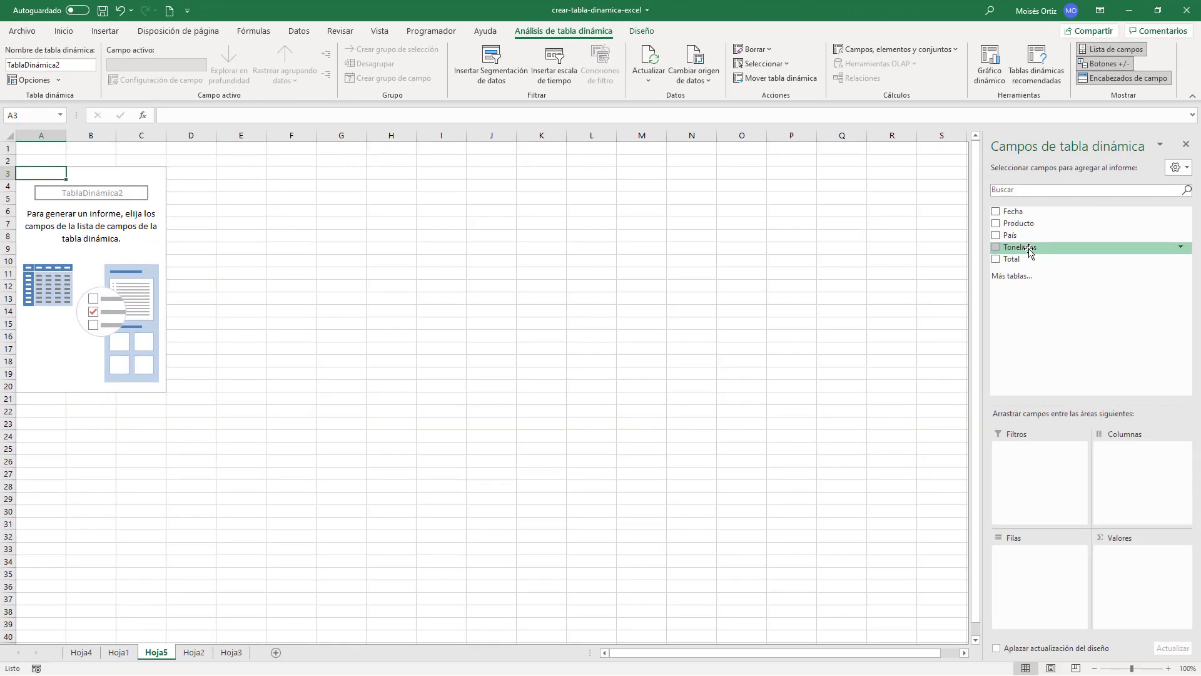
pyautogui.moveTo(1029, 248); pyautogui.dragTo(1155, 572)
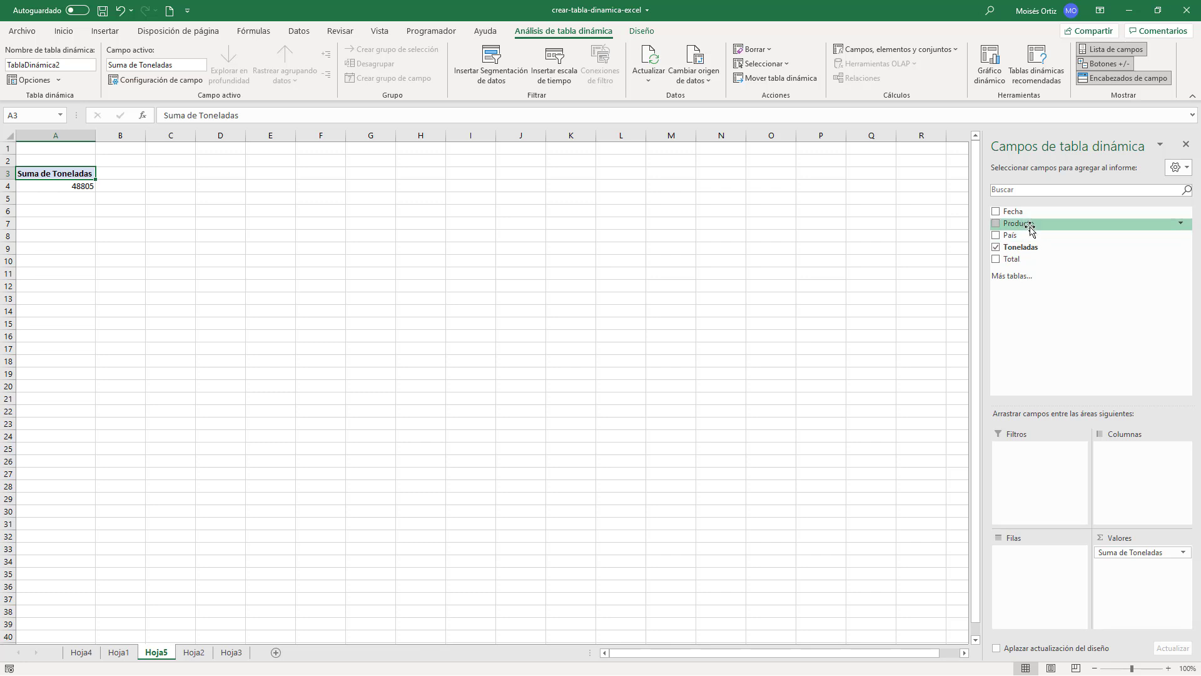
pyautogui.moveTo(1031, 227); pyautogui.dragTo(1052, 573)
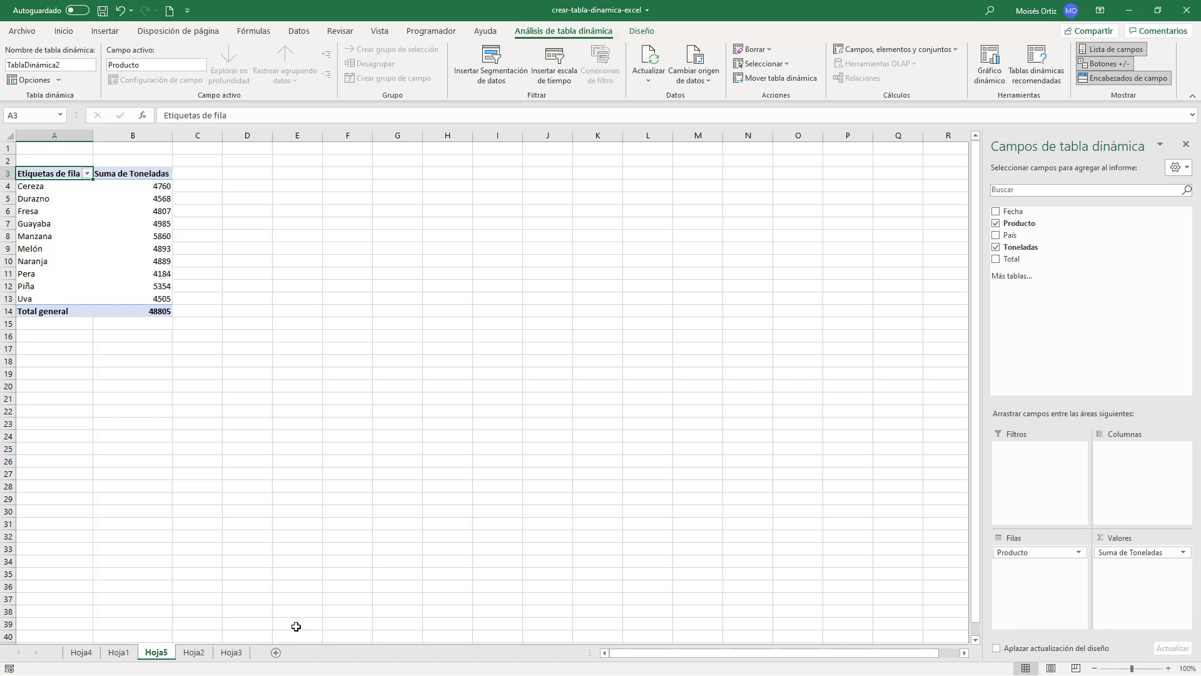
# Step: Create the recommended pivot table "Suma de Toneladas por Producto" from the data on Hoja3
pyautogui.click(236, 652)
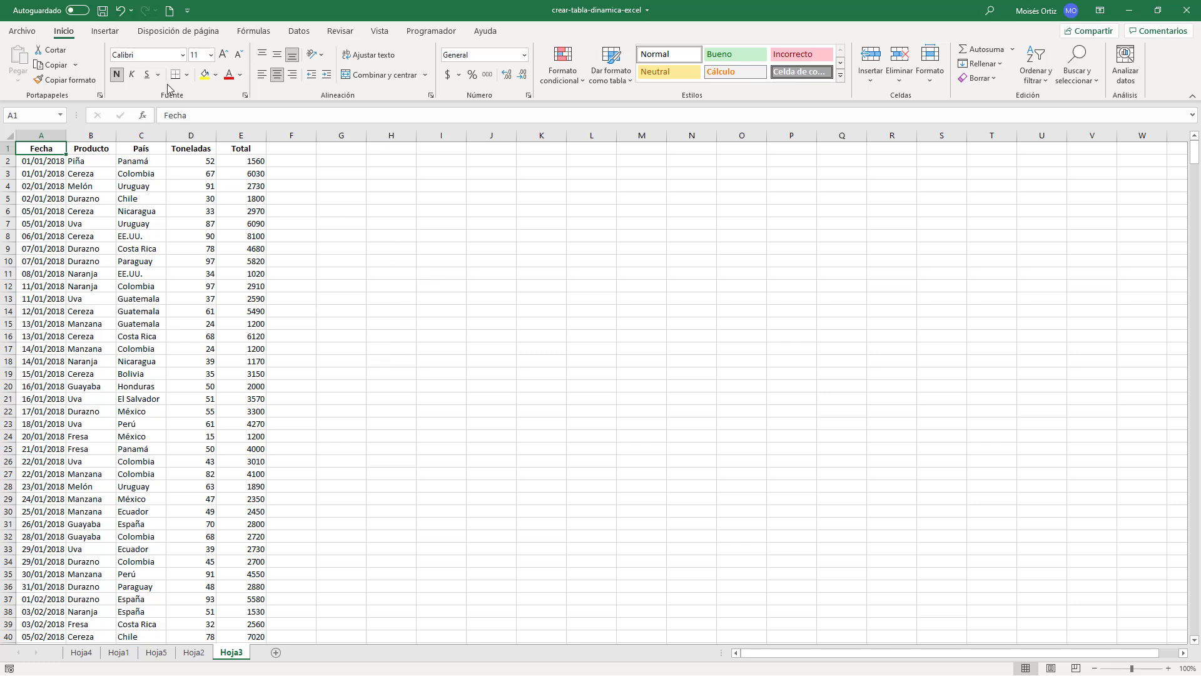
pyautogui.click(111, 239)
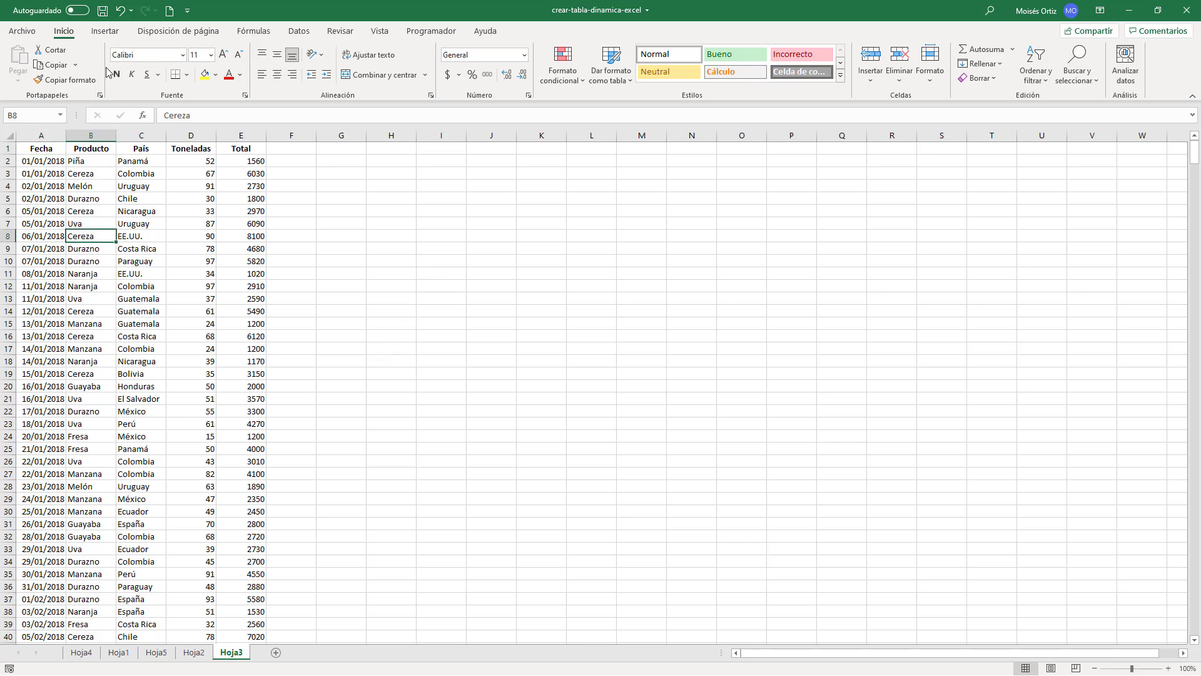
pyautogui.click(104, 31)
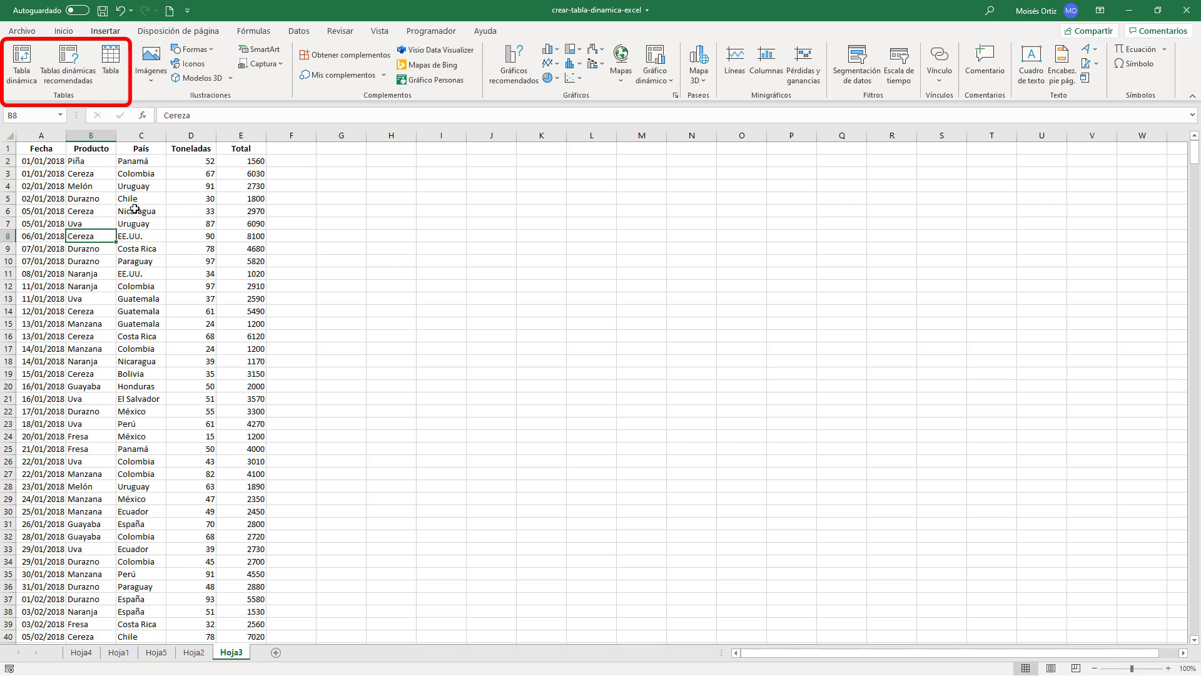
pyautogui.click(71, 62)
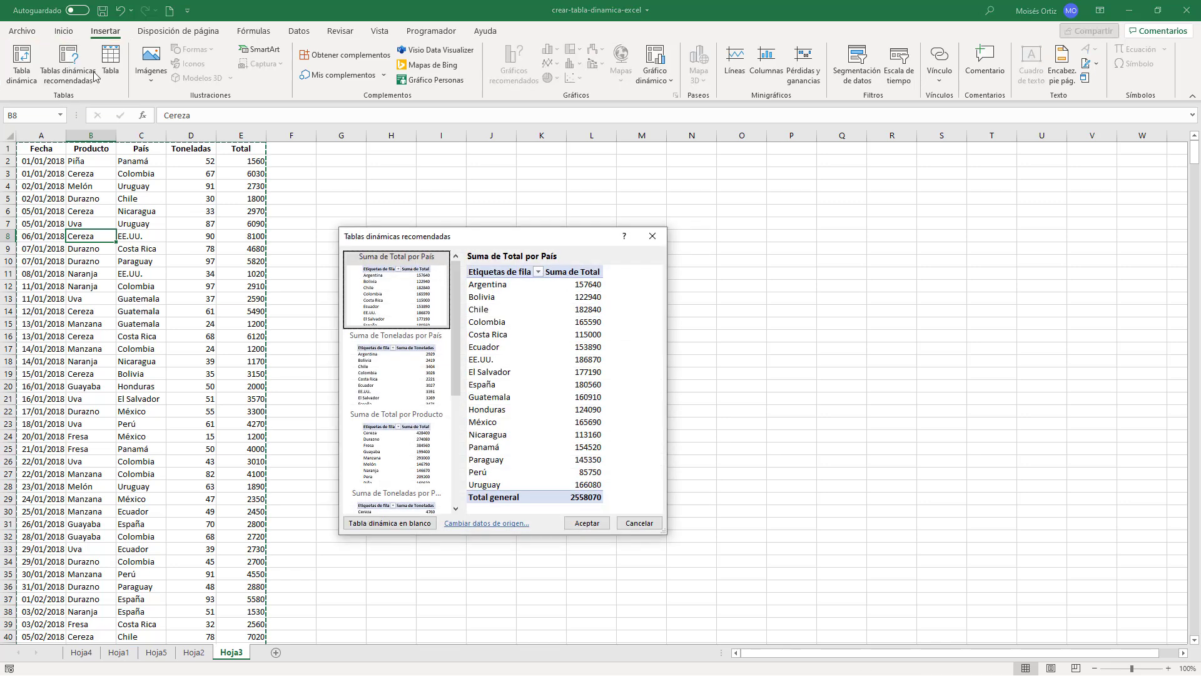
pyautogui.click(416, 369)
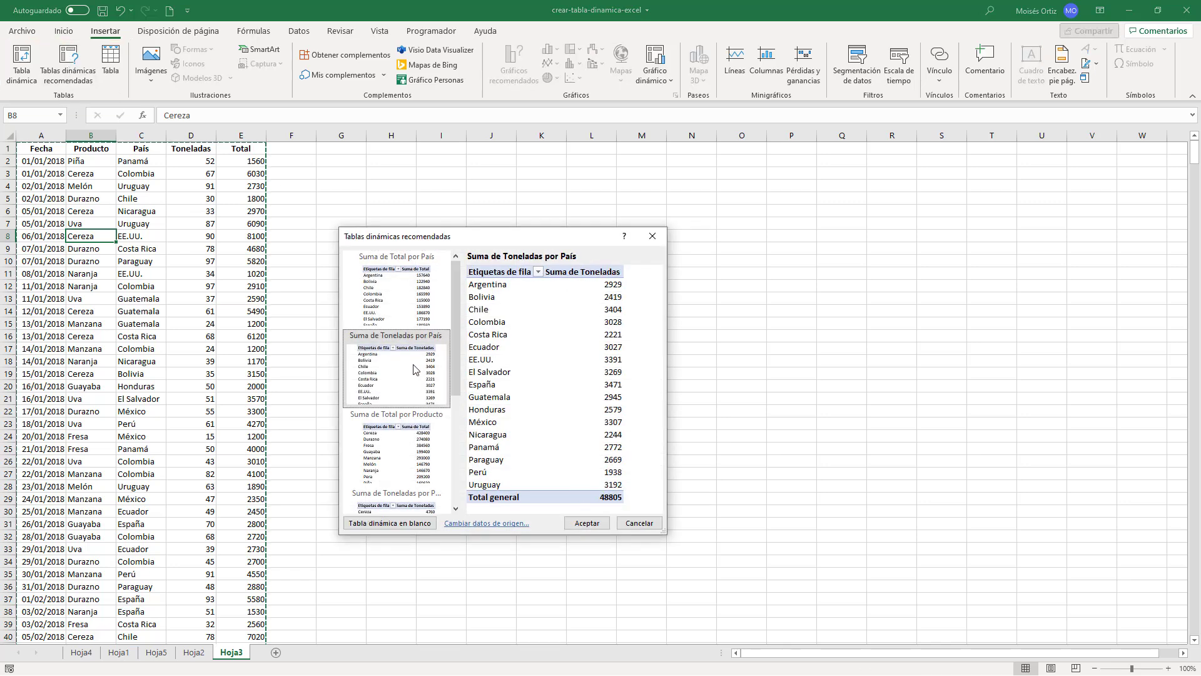
pyautogui.click(414, 452)
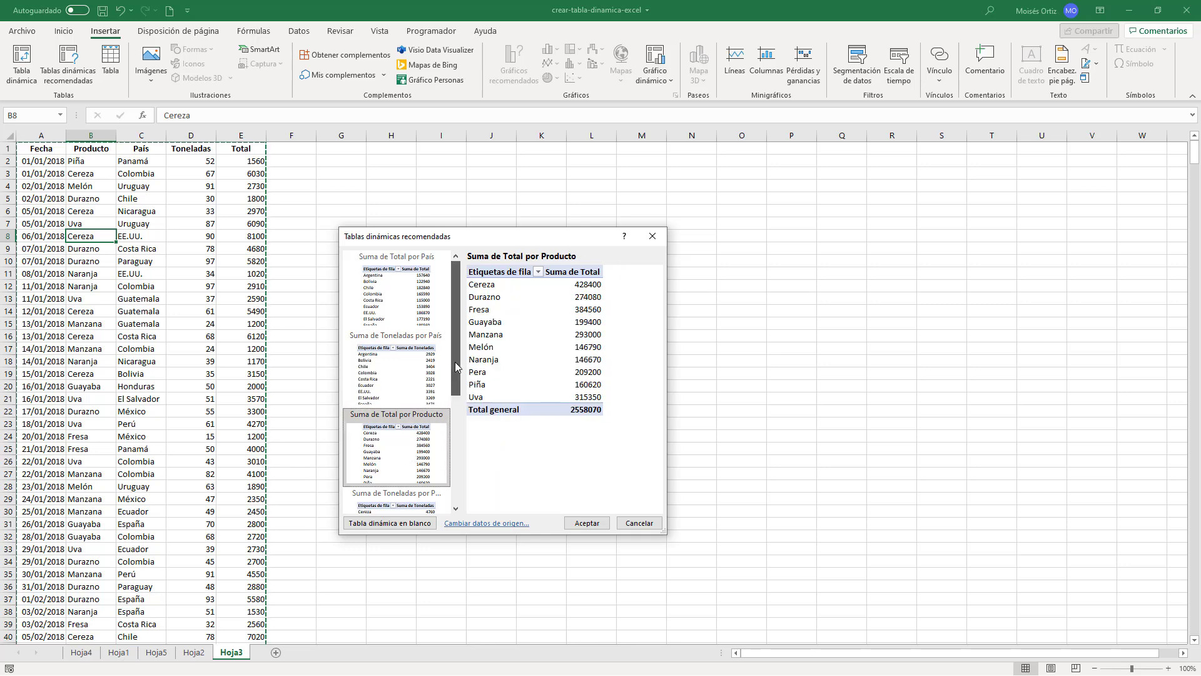
pyautogui.moveTo(456, 362); pyautogui.dragTo(455, 395)
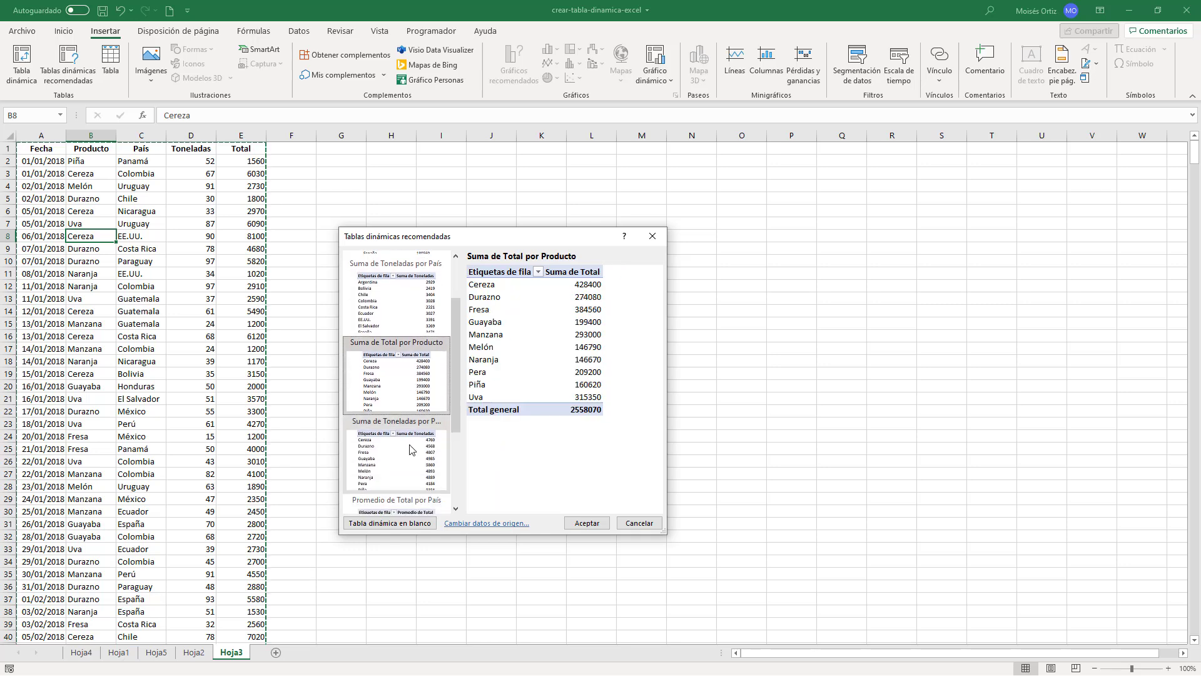
pyautogui.click(410, 446)
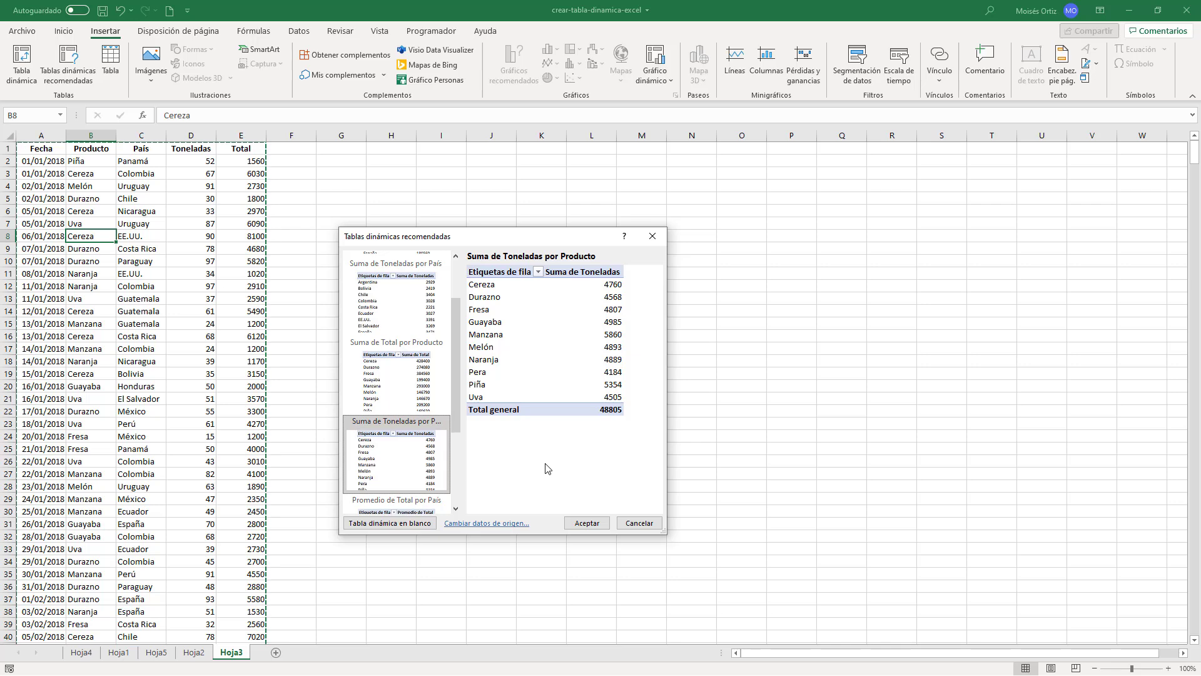
pyautogui.click(584, 524)
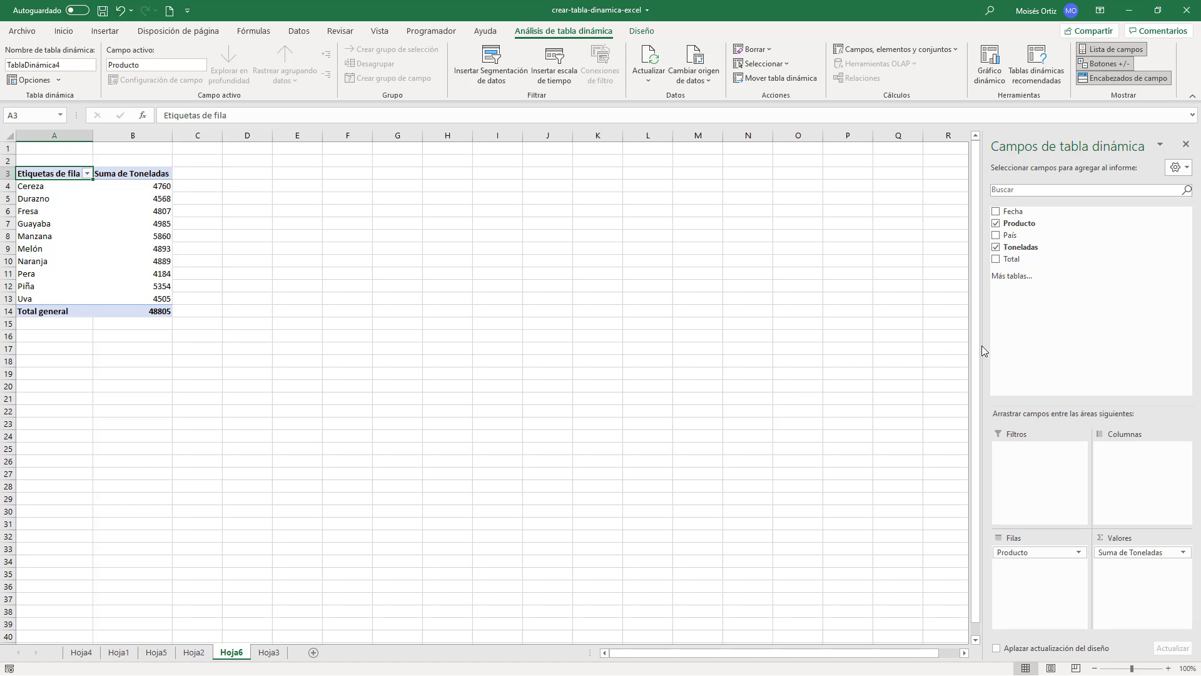
# Step: Widen the pivot table field list, then detach it as a floating pane and enlarge it over the worksheet
pyautogui.moveTo(985, 347); pyautogui.dragTo(956, 366)
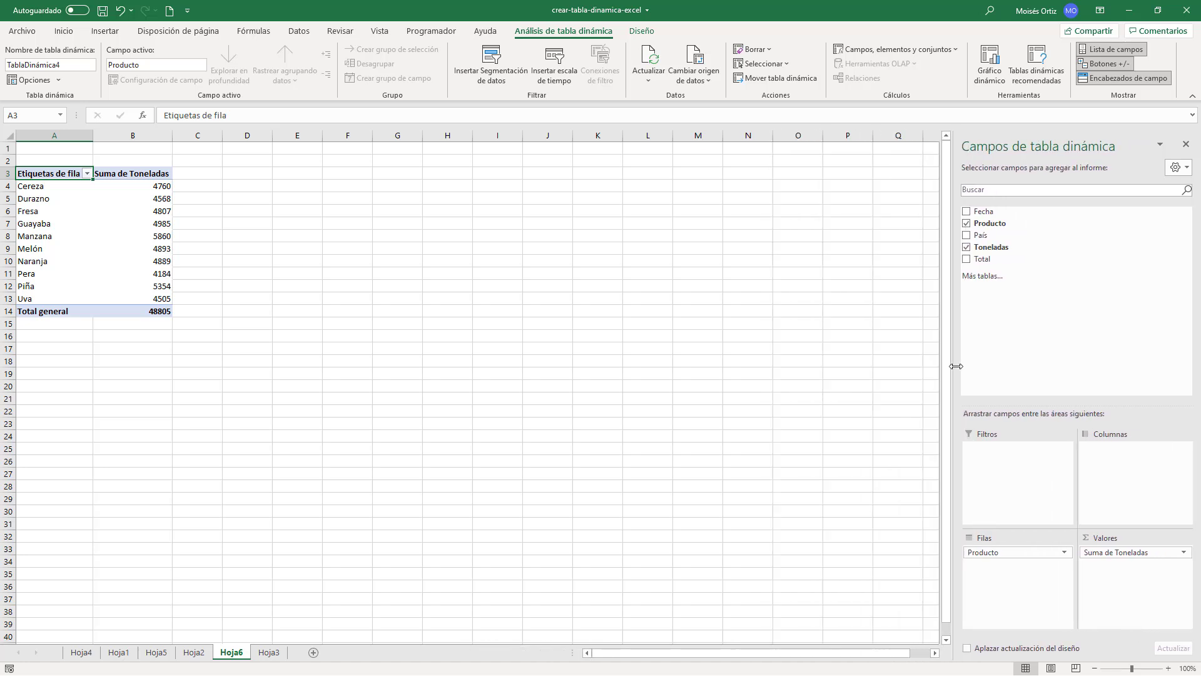
pyautogui.click(1157, 146)
pyautogui.click(1106, 162)
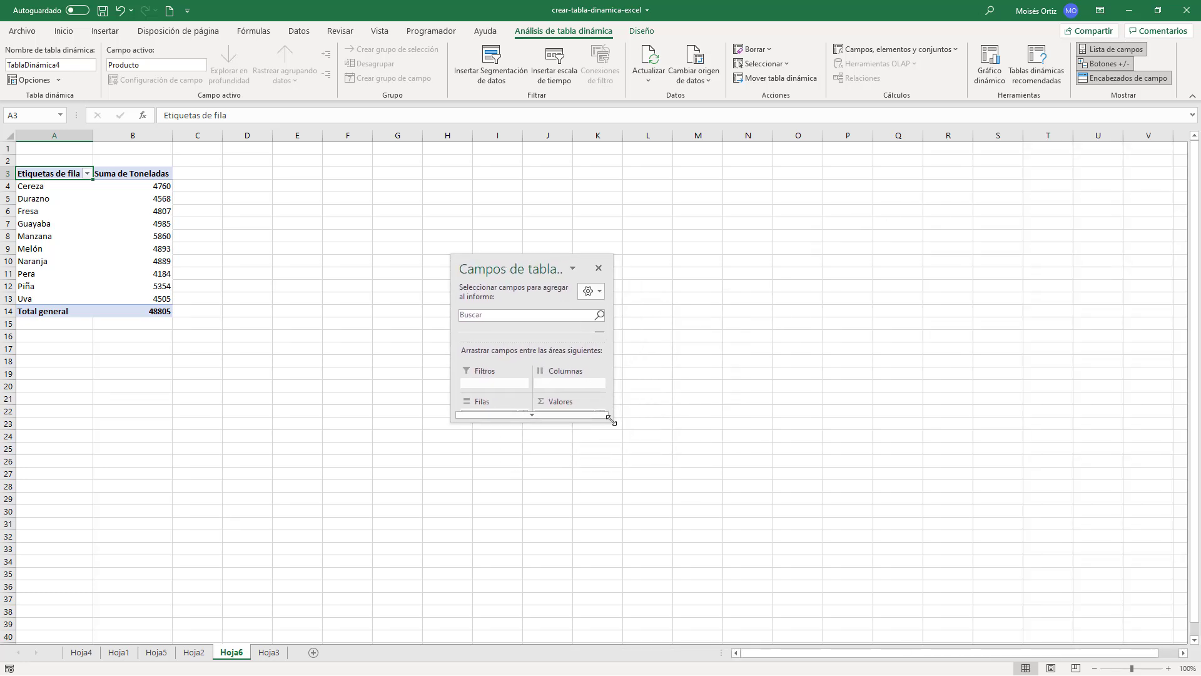
pyautogui.moveTo(612, 421); pyautogui.dragTo(795, 541)
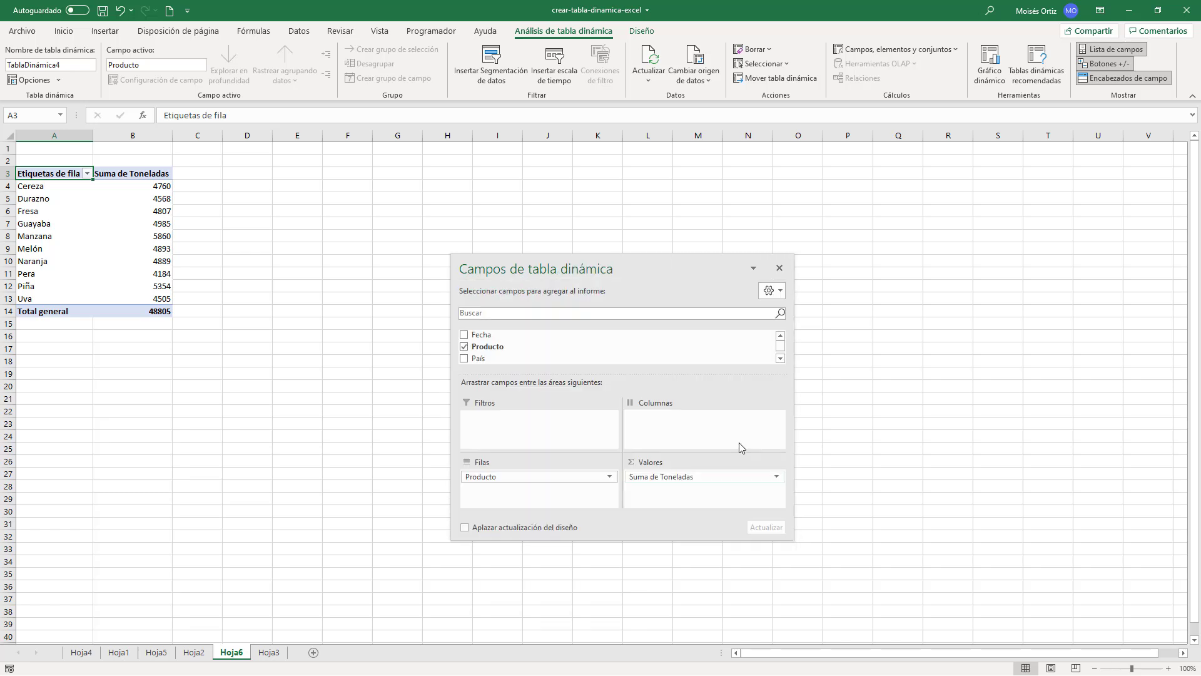
pyautogui.moveTo(608, 277); pyautogui.dragTo(660, 227)
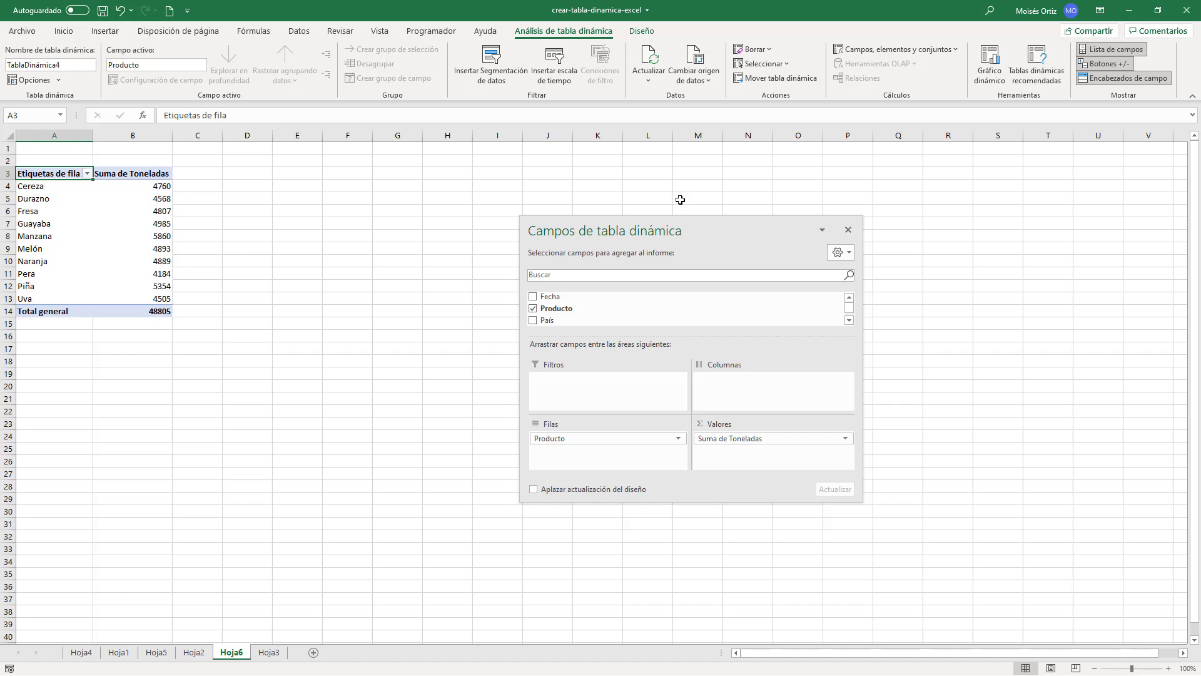
# Step: Dock the pivot table field list again and give its areas section more height
pyautogui.doubleClick(594, 232)
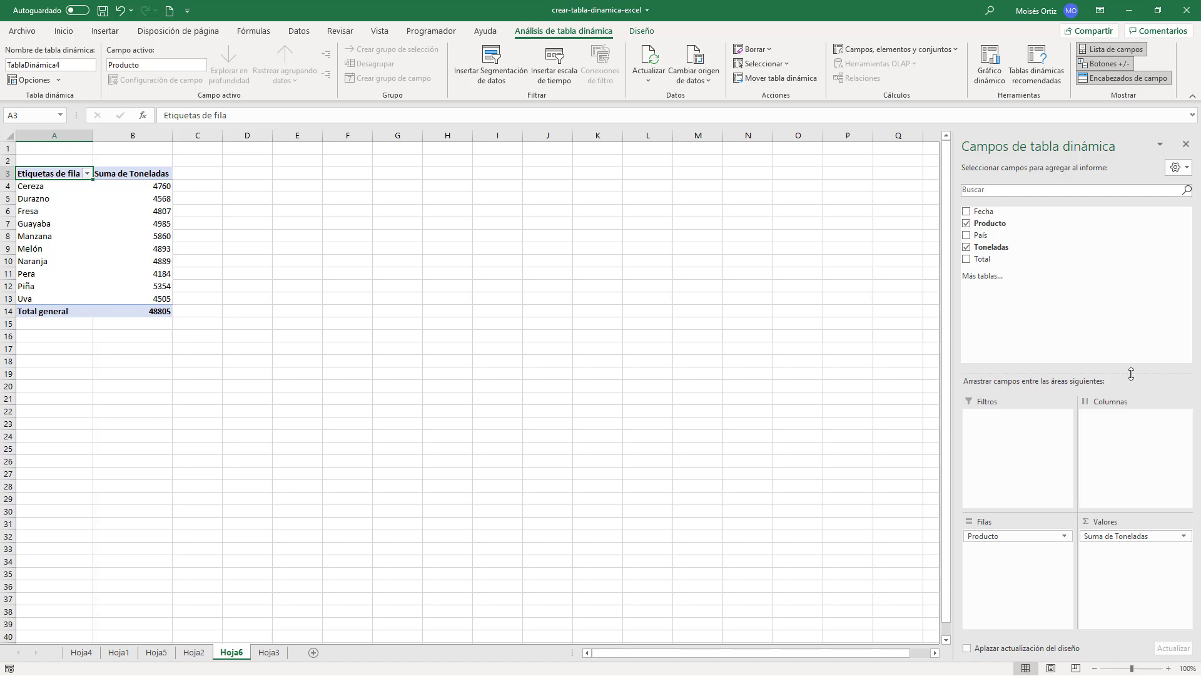
pyautogui.moveTo(1131, 374)
pyautogui.mouseDown()
pyautogui.moveTo(1132, 306)
pyautogui.moveTo(1126, 455)
pyautogui.moveTo(1126, 363)
pyautogui.mouseUp()
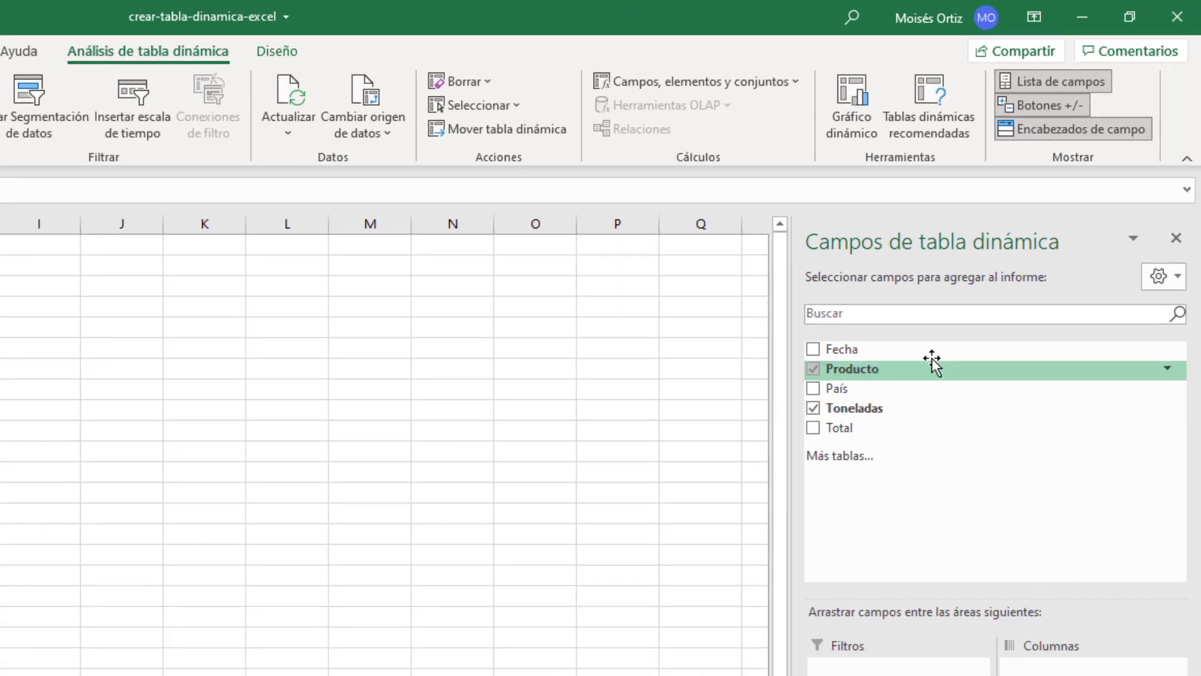
# Step: Search the pivot table's field list for "pro" and clear the search
pyautogui.click(915, 318)
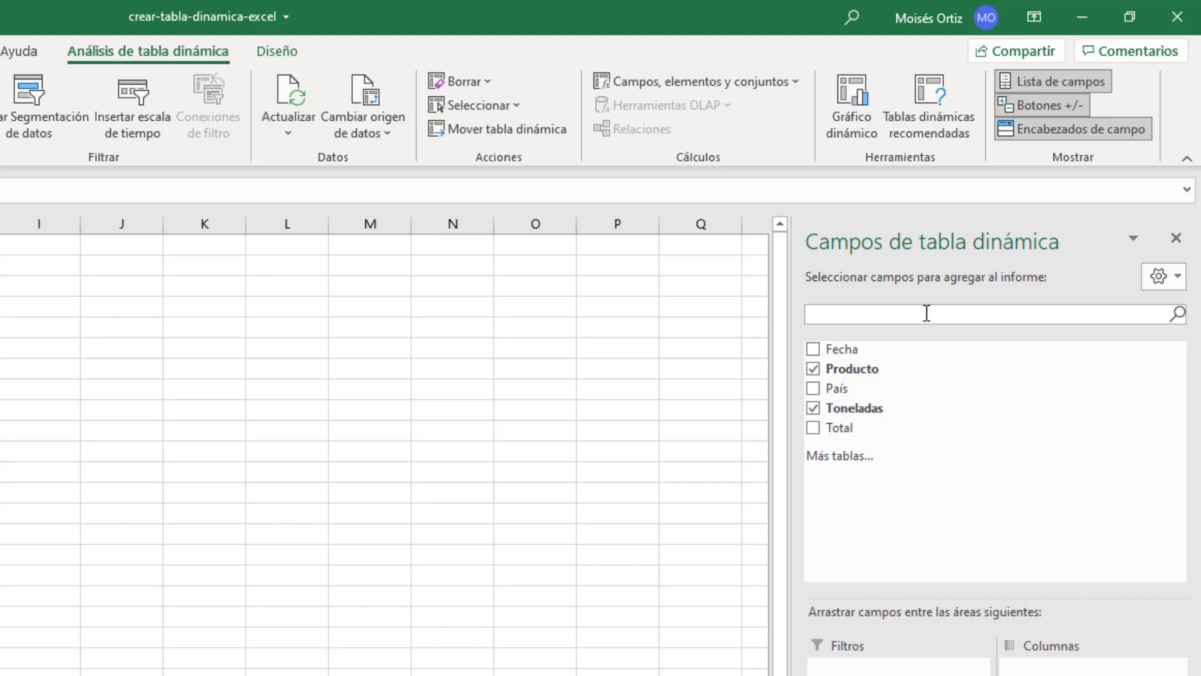
pyautogui.write('pro')
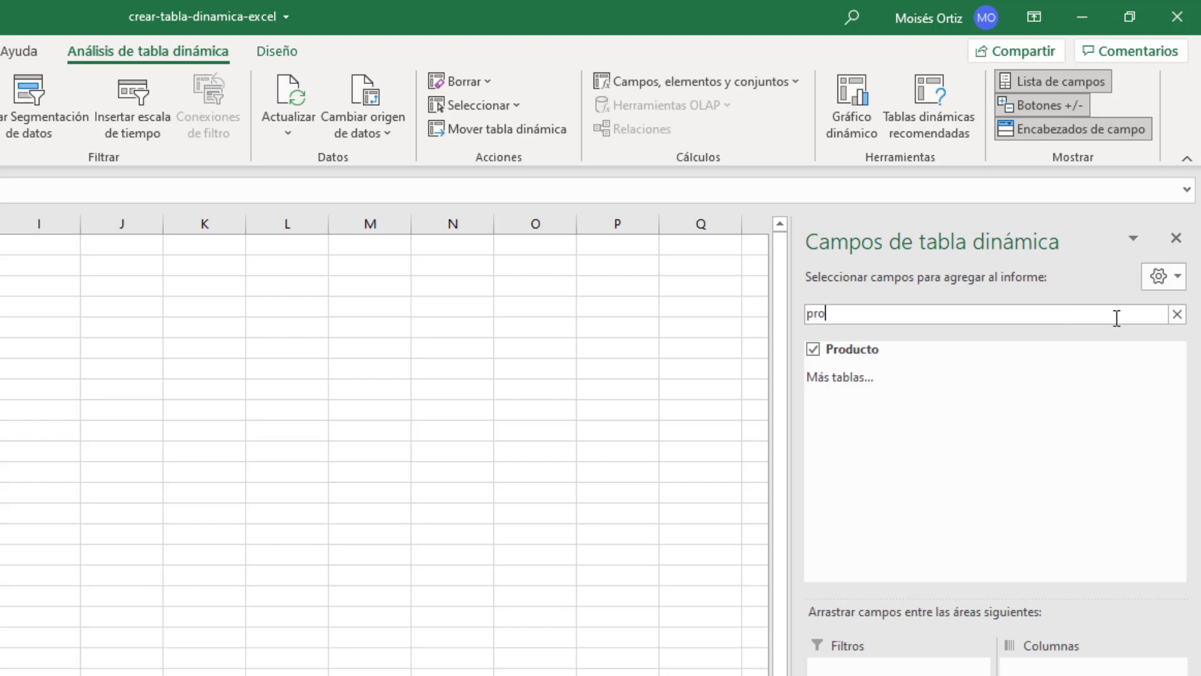
pyautogui.click(1177, 315)
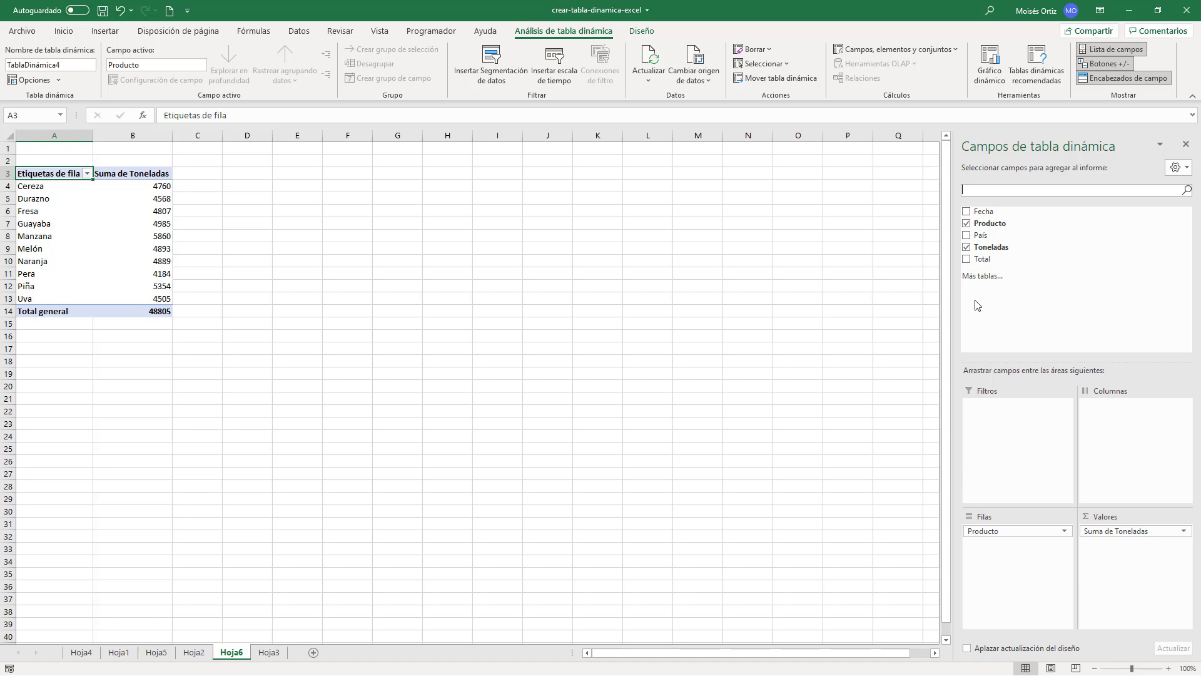
# Step: Deselect Toneladas and Producto, then place Producto in the rows and Toneladas in the values of the pivot table again
pyautogui.click(967, 247)
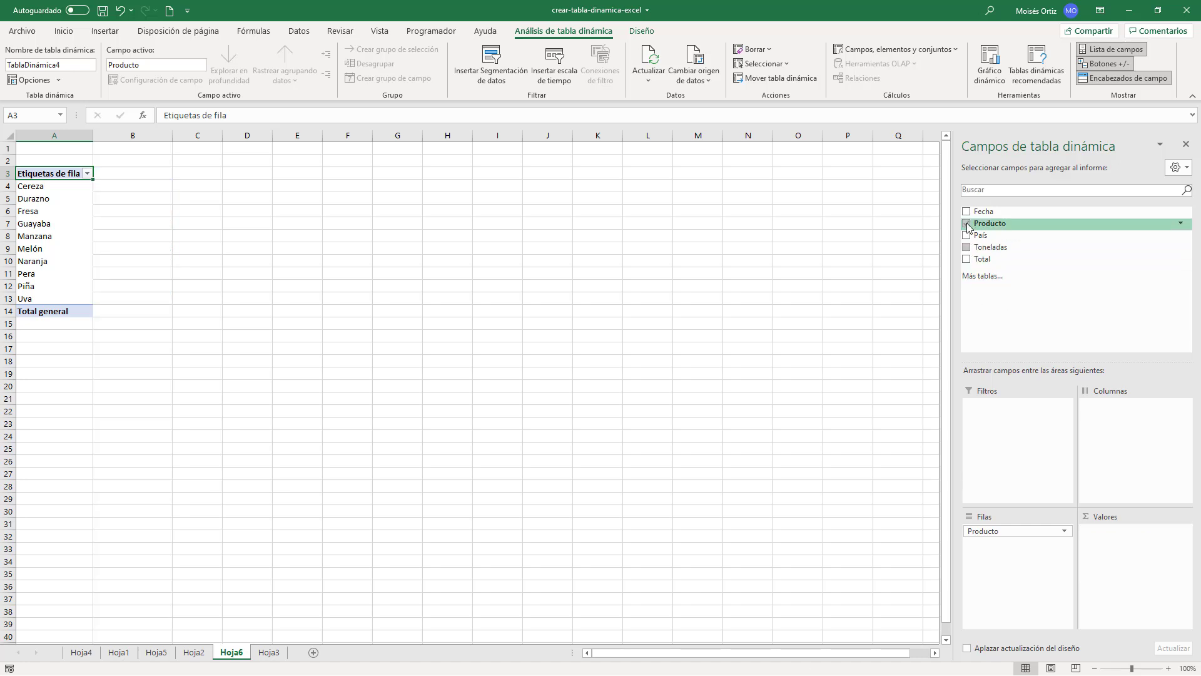
pyautogui.click(966, 224)
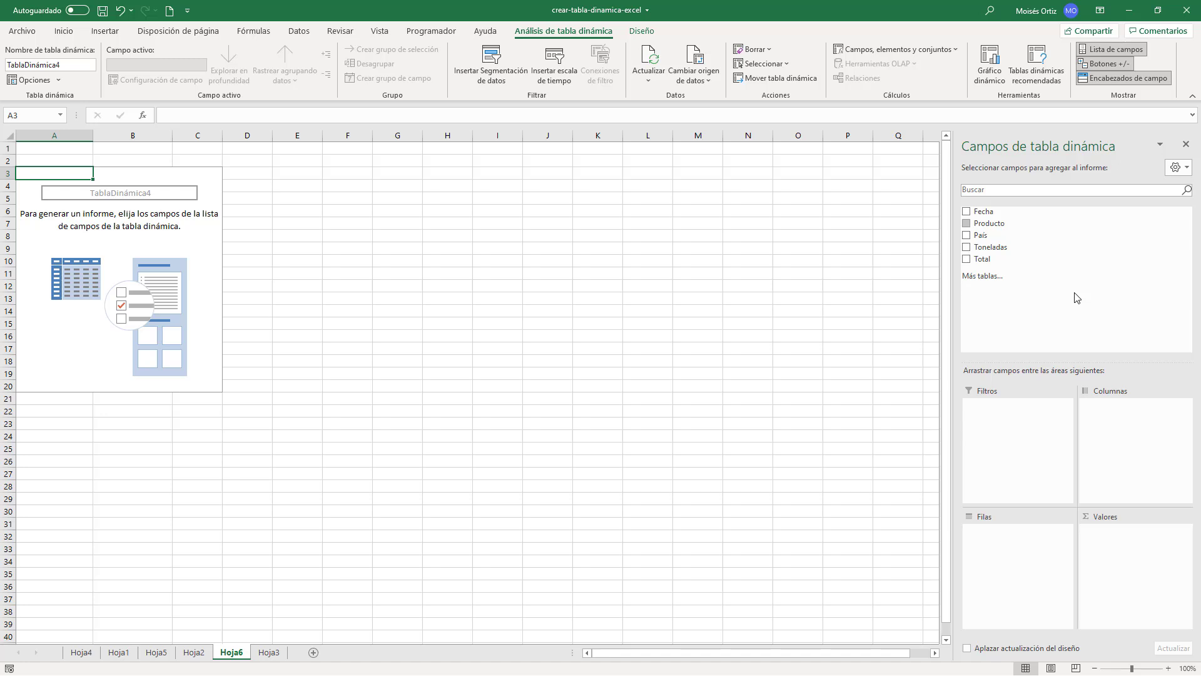
pyautogui.moveTo(993, 224); pyautogui.dragTo(1004, 573)
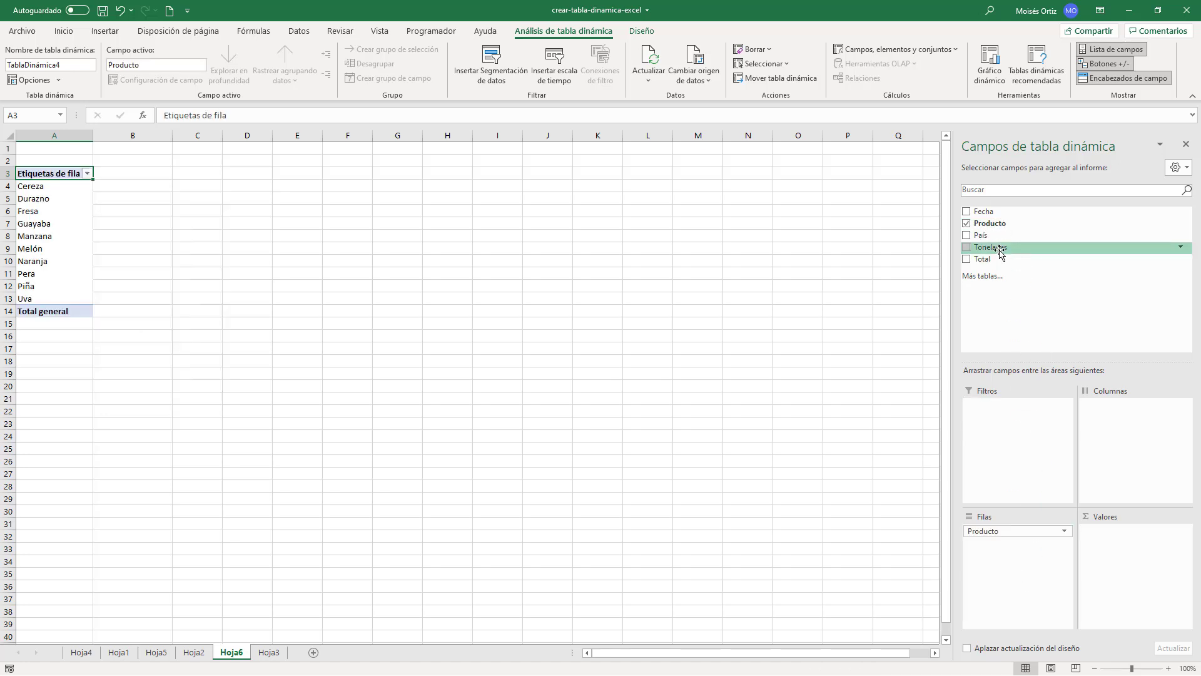
pyautogui.moveTo(999, 250); pyautogui.dragTo(1142, 575)
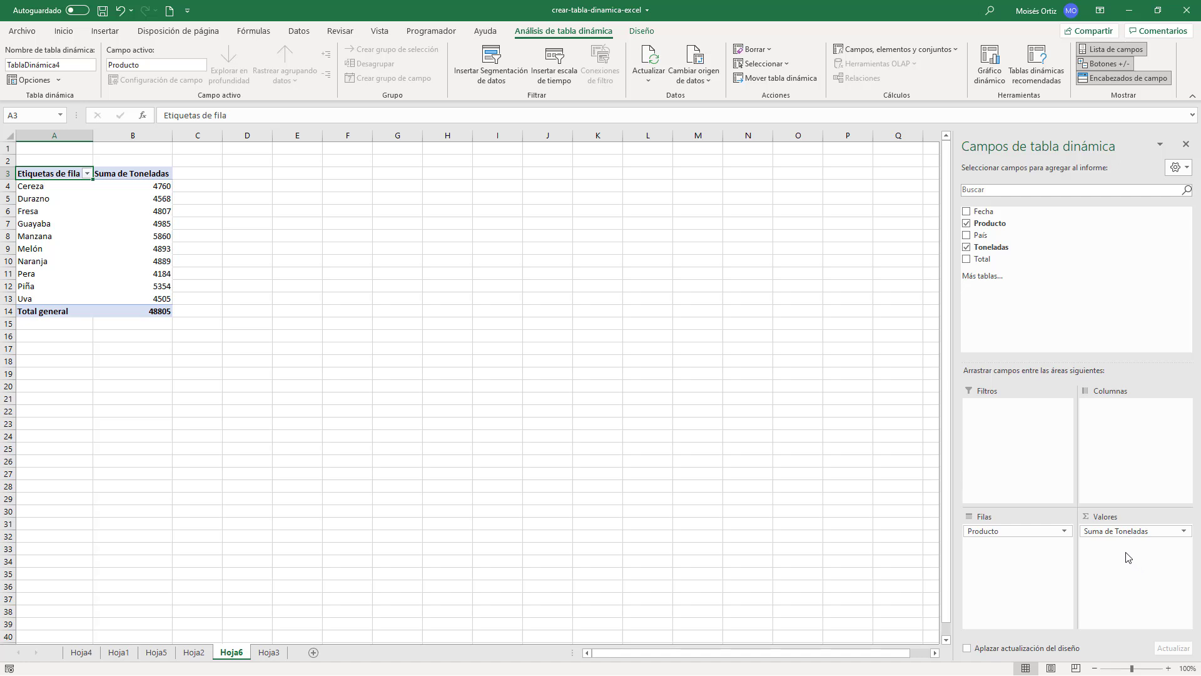
# Step: Pull Toneladas out of the values and Producto out of the rows, then reselect both fields in the list
pyautogui.moveTo(1117, 534); pyautogui.dragTo(1059, 297)
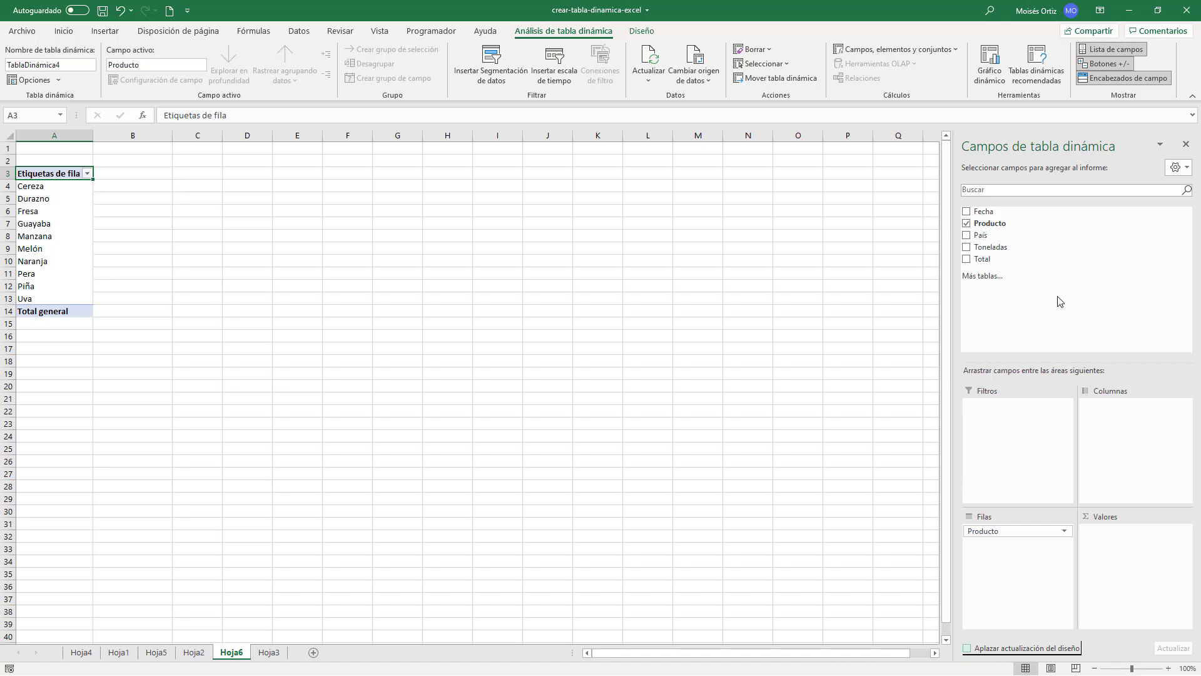
pyautogui.moveTo(991, 534); pyautogui.dragTo(816, 384)
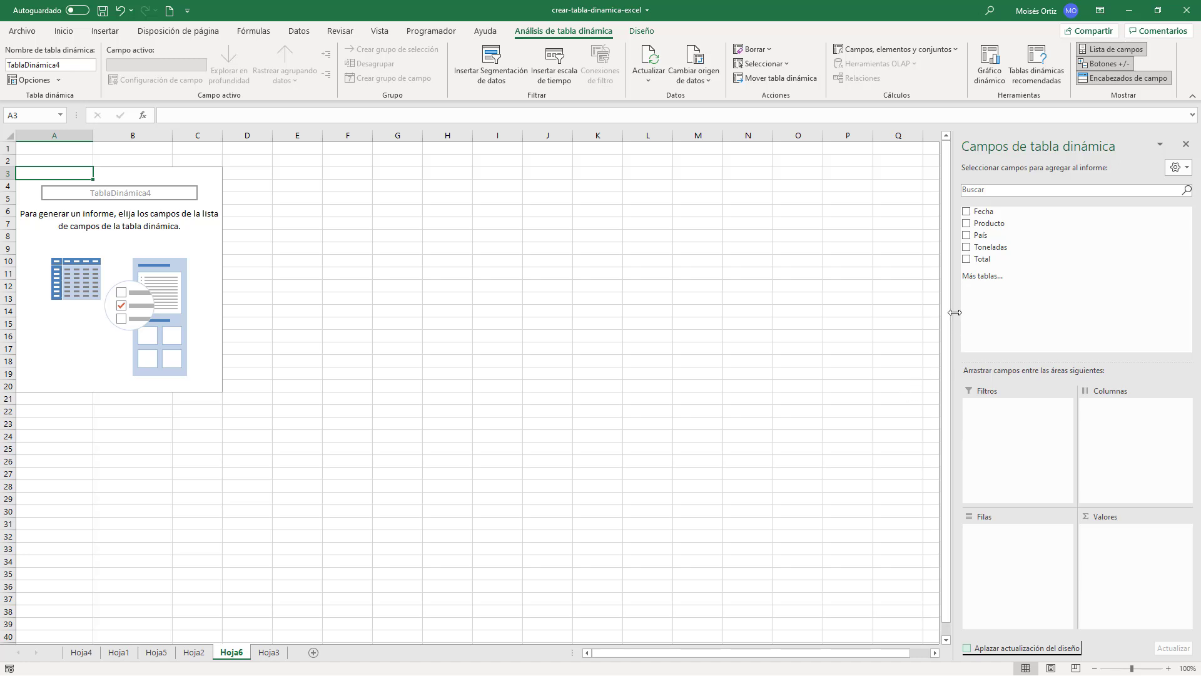
pyautogui.click(967, 225)
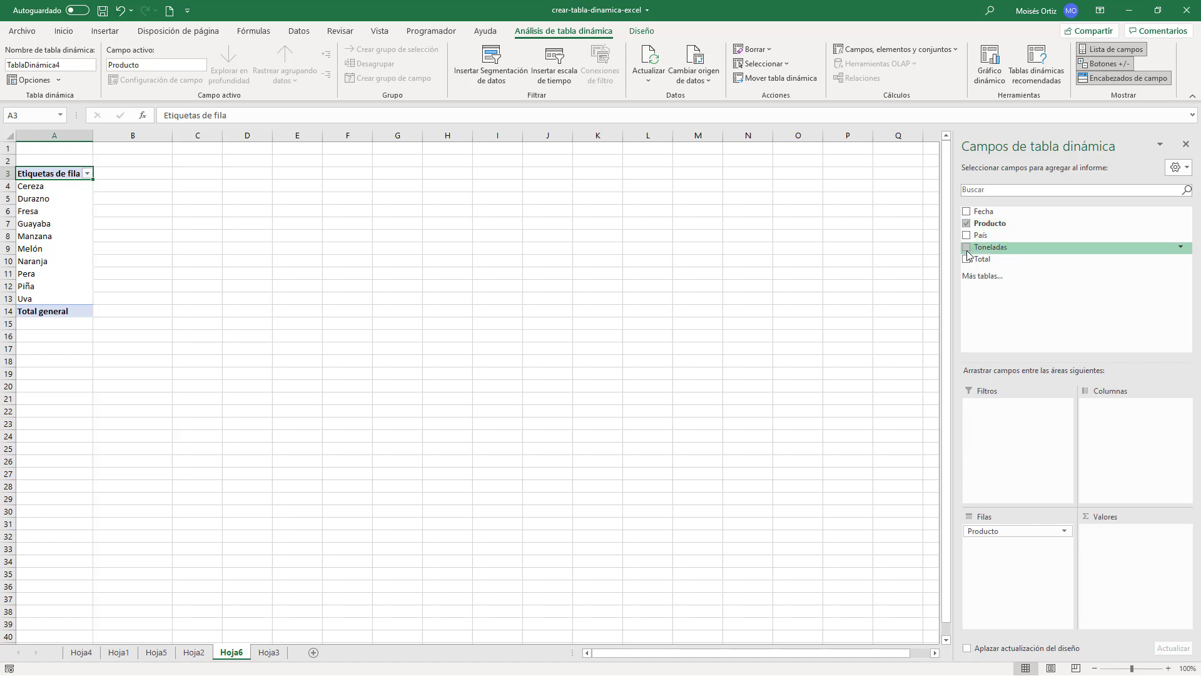
pyautogui.click(967, 248)
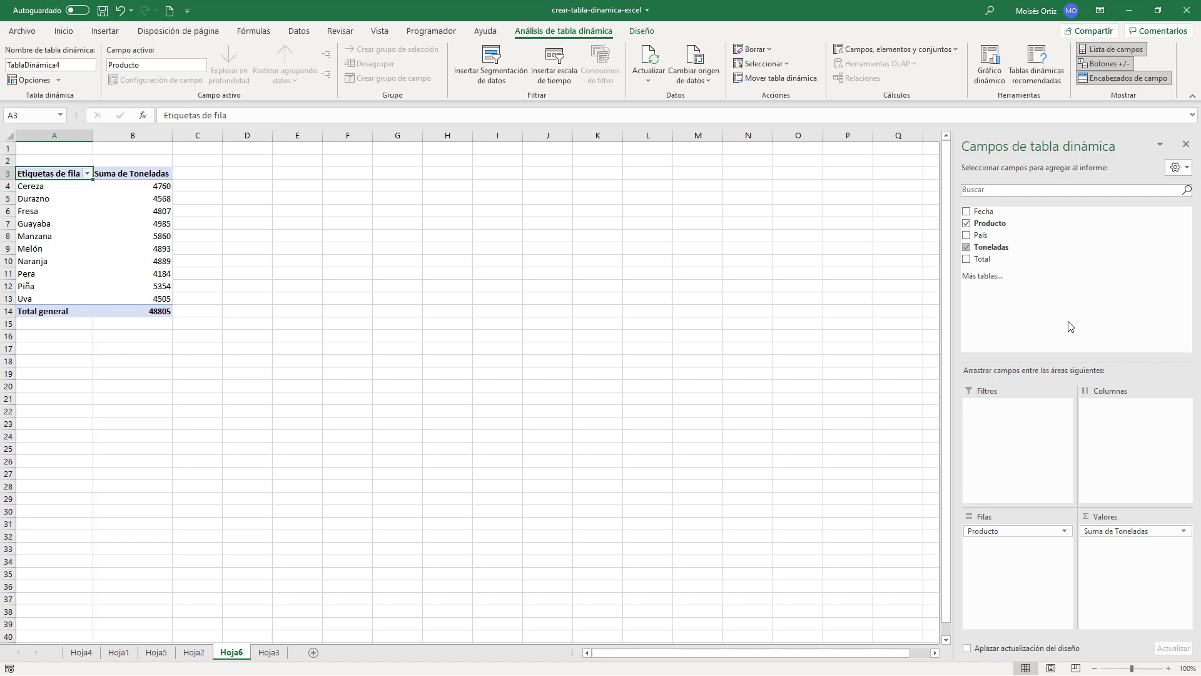
# Step: Remove the Producto field from the rows and add it back to the pivot table
pyautogui.click(1063, 532)
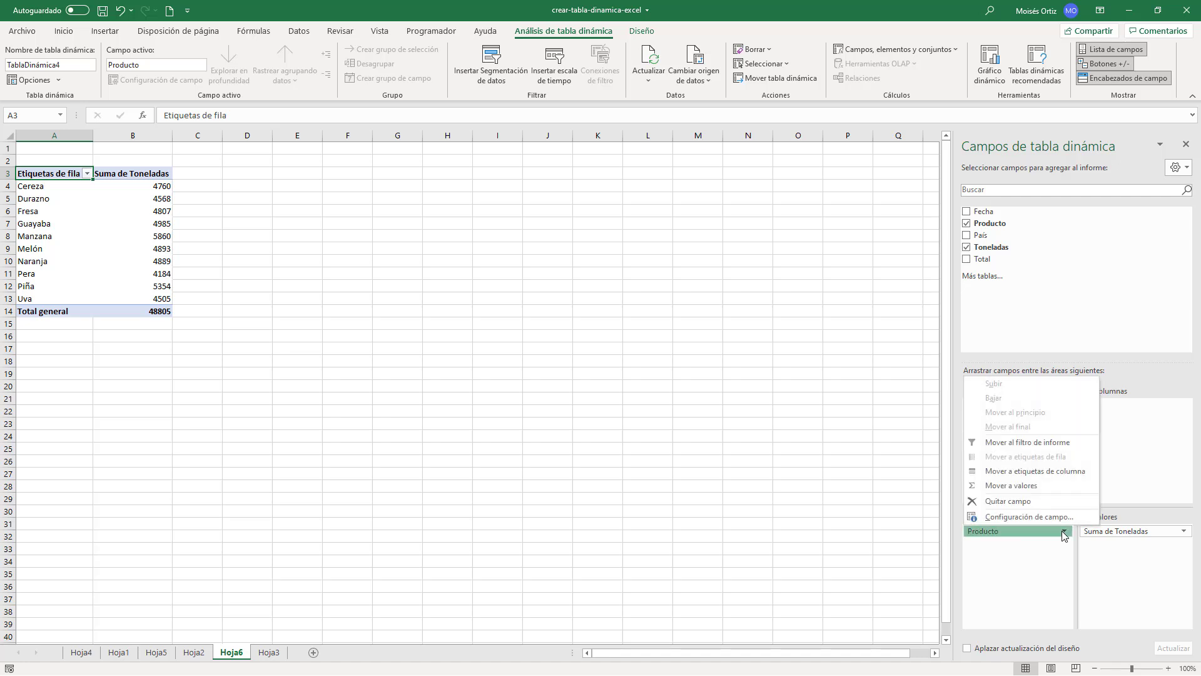
pyautogui.click(1007, 502)
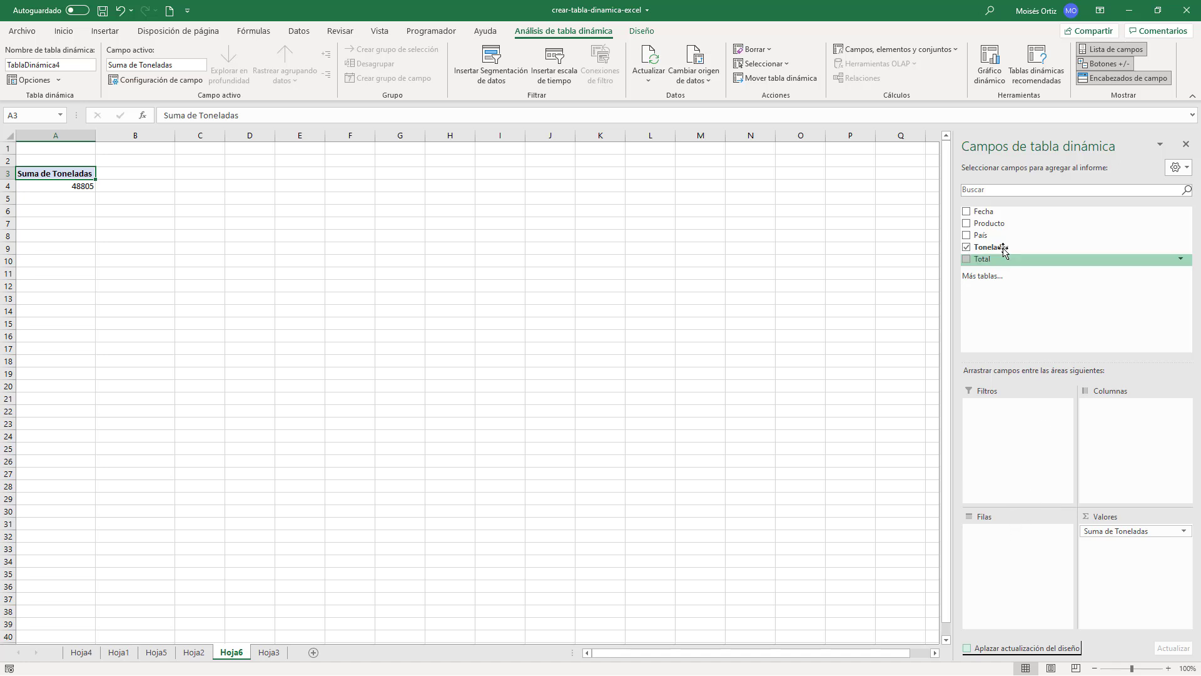
pyautogui.click(967, 224)
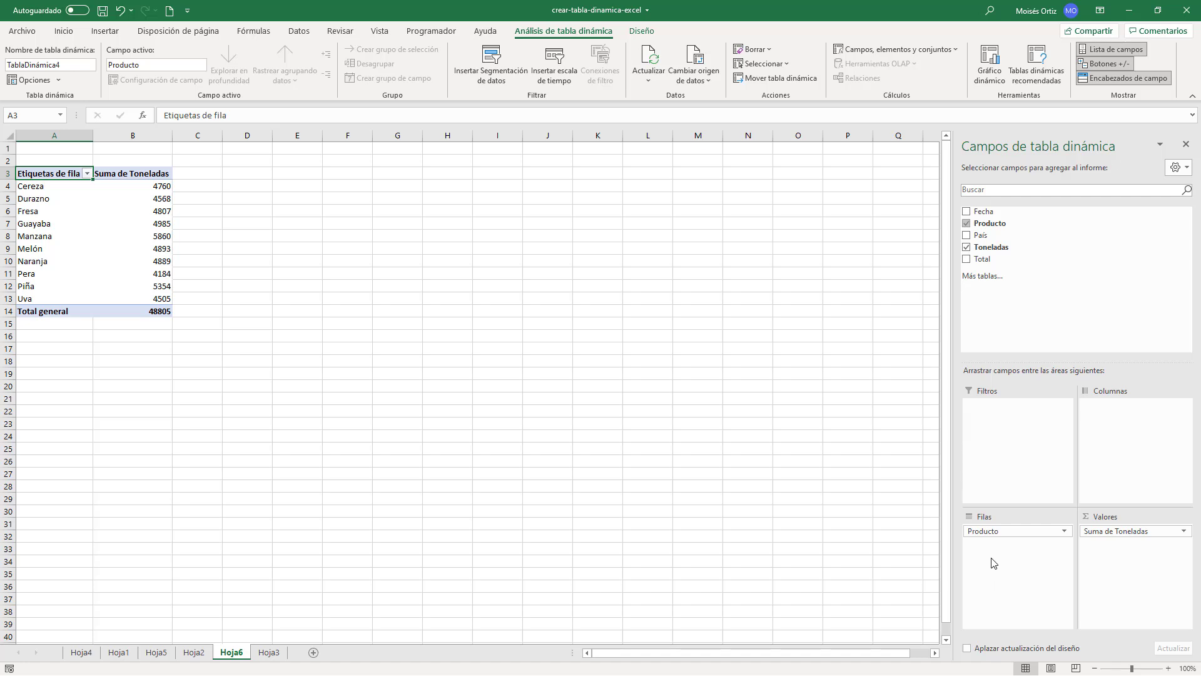
# Step: Move Producto from the row labels to the column labels and back to the row labels
pyautogui.moveTo(987, 532); pyautogui.dragTo(1121, 446)
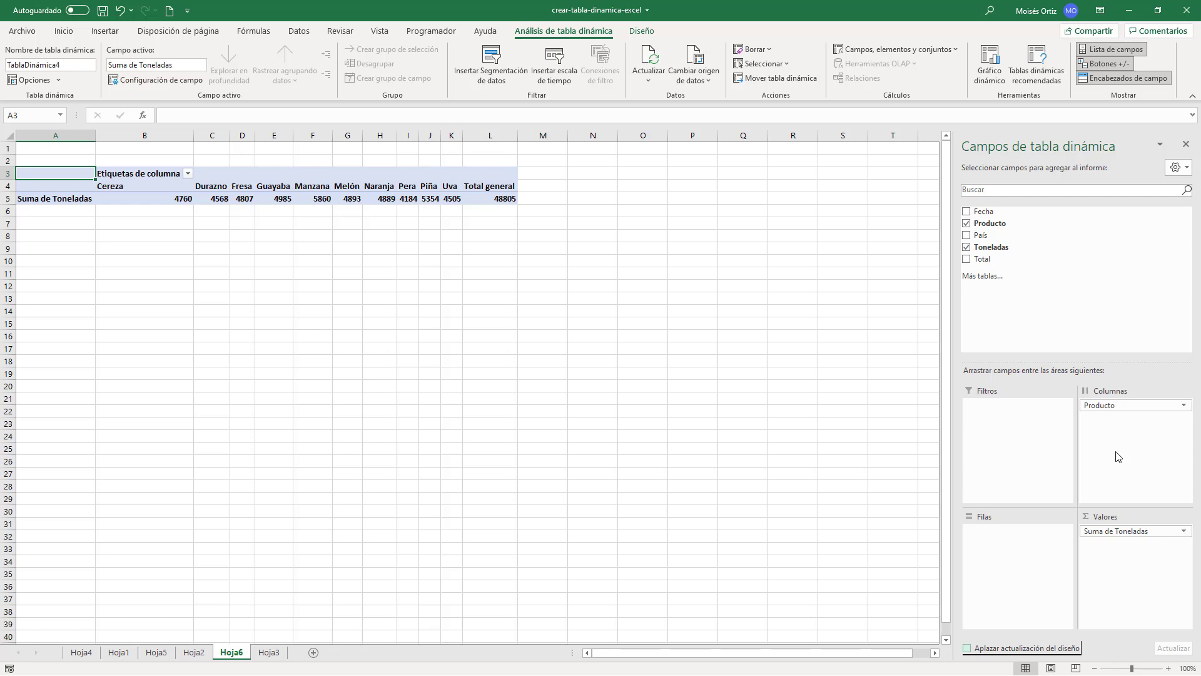
pyautogui.click(1175, 405)
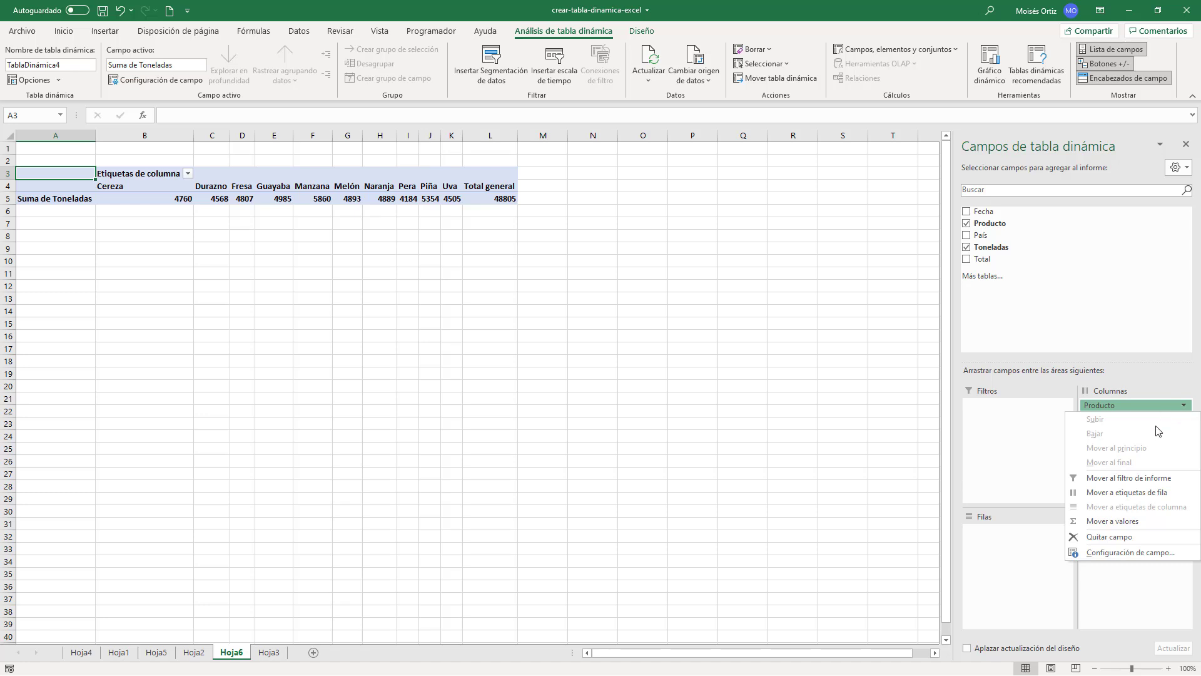
pyautogui.click(1128, 493)
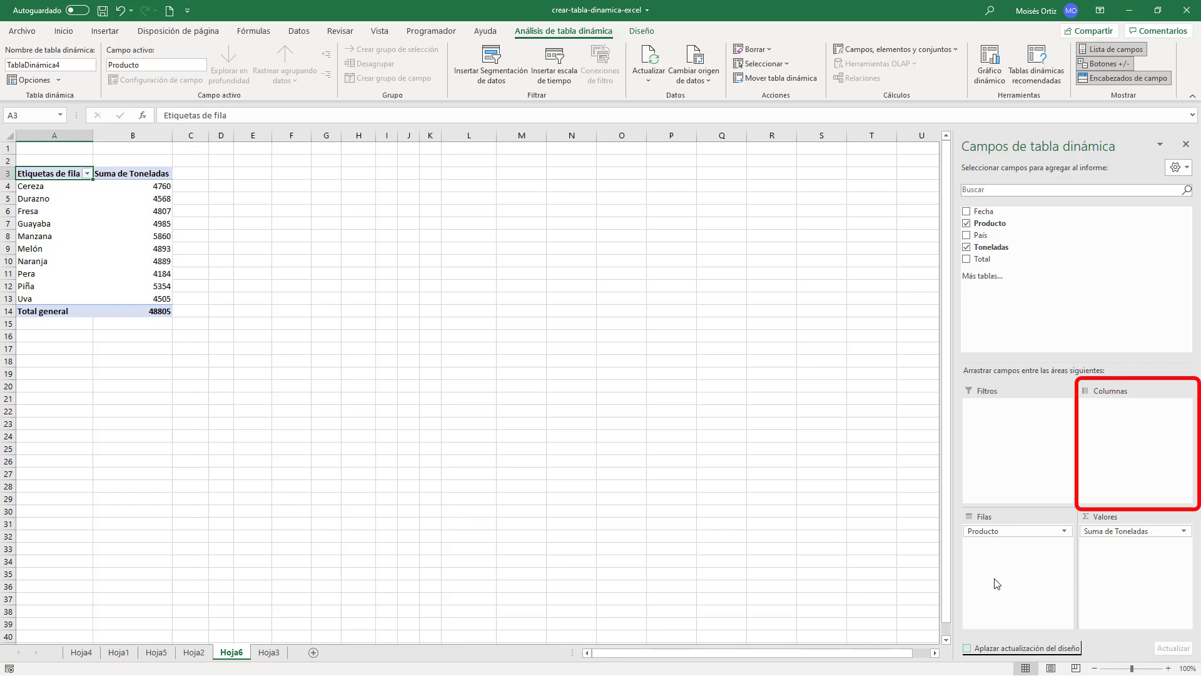
# Step: Add País to the pivot table's columns, then move it to the report filter
pyautogui.moveTo(980, 236); pyautogui.dragTo(1120, 428)
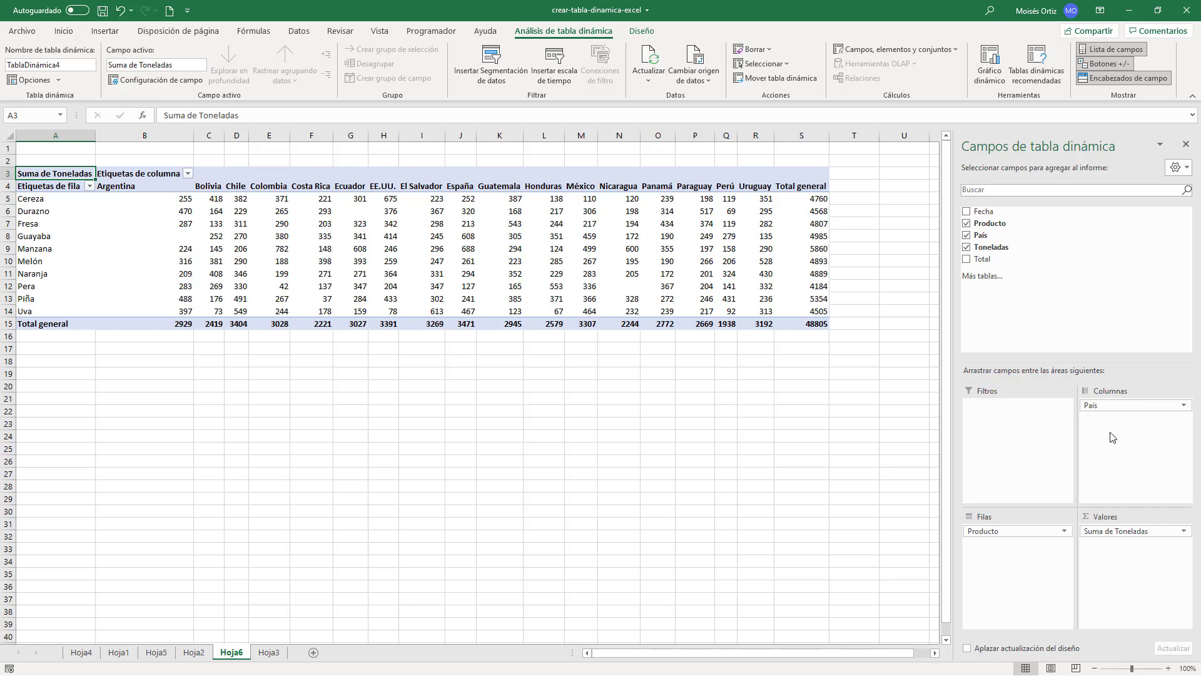
pyautogui.moveTo(1102, 413); pyautogui.dragTo(1030, 458)
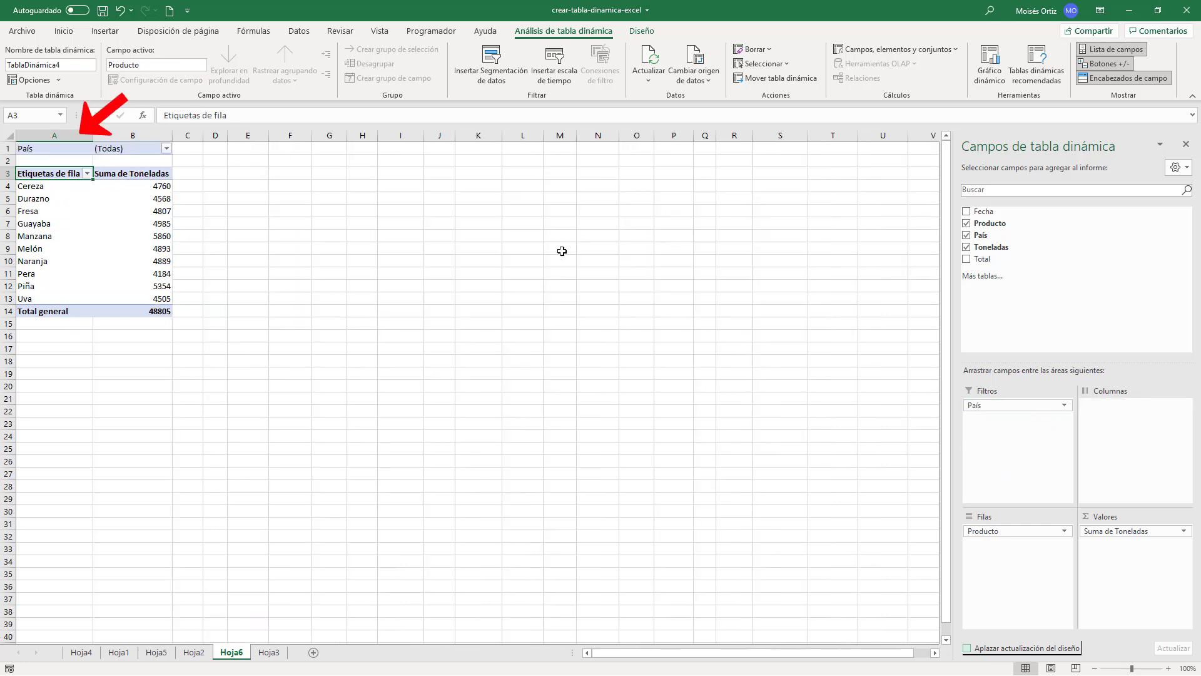
# Step: Filter the report by País to show only Colombia, then move the País field from the filters to the columns
pyautogui.click(167, 149)
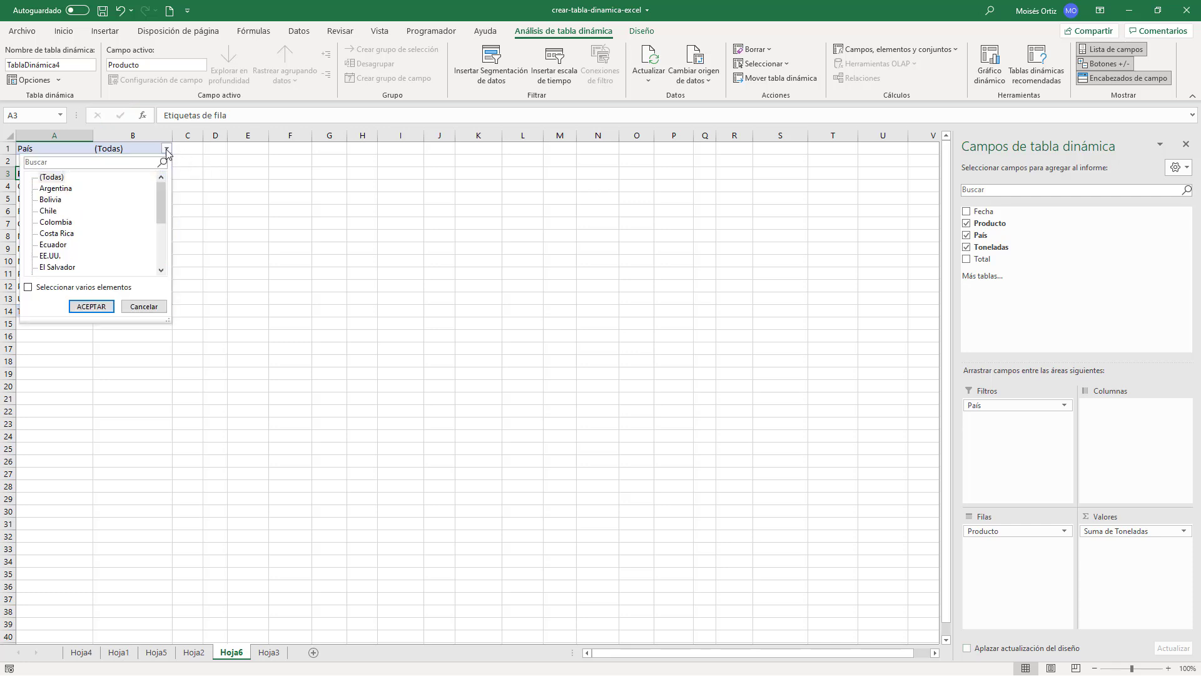
pyautogui.click(70, 222)
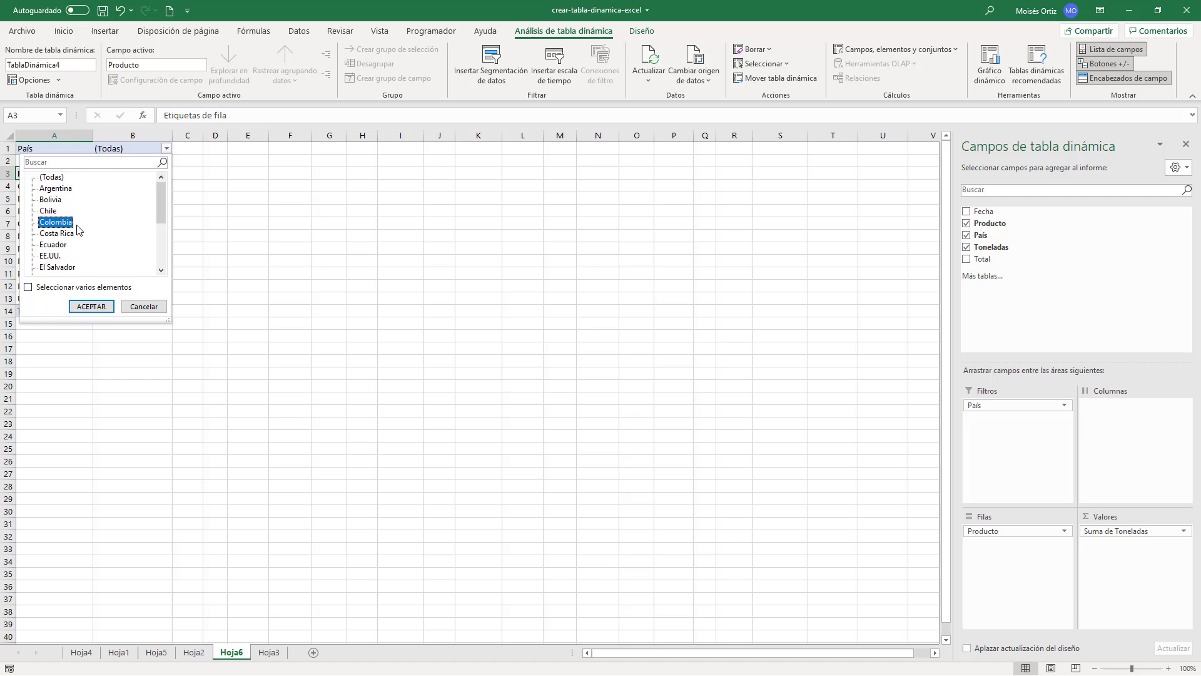
pyautogui.click(91, 306)
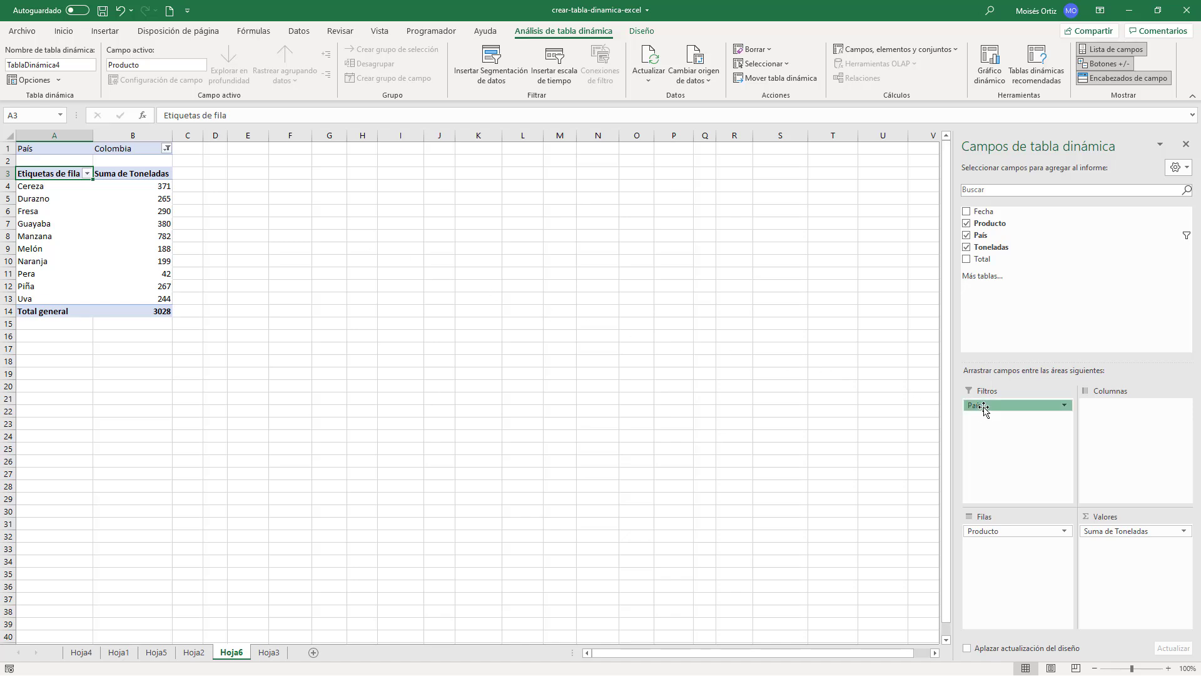
pyautogui.moveTo(984, 408); pyautogui.dragTo(1117, 437)
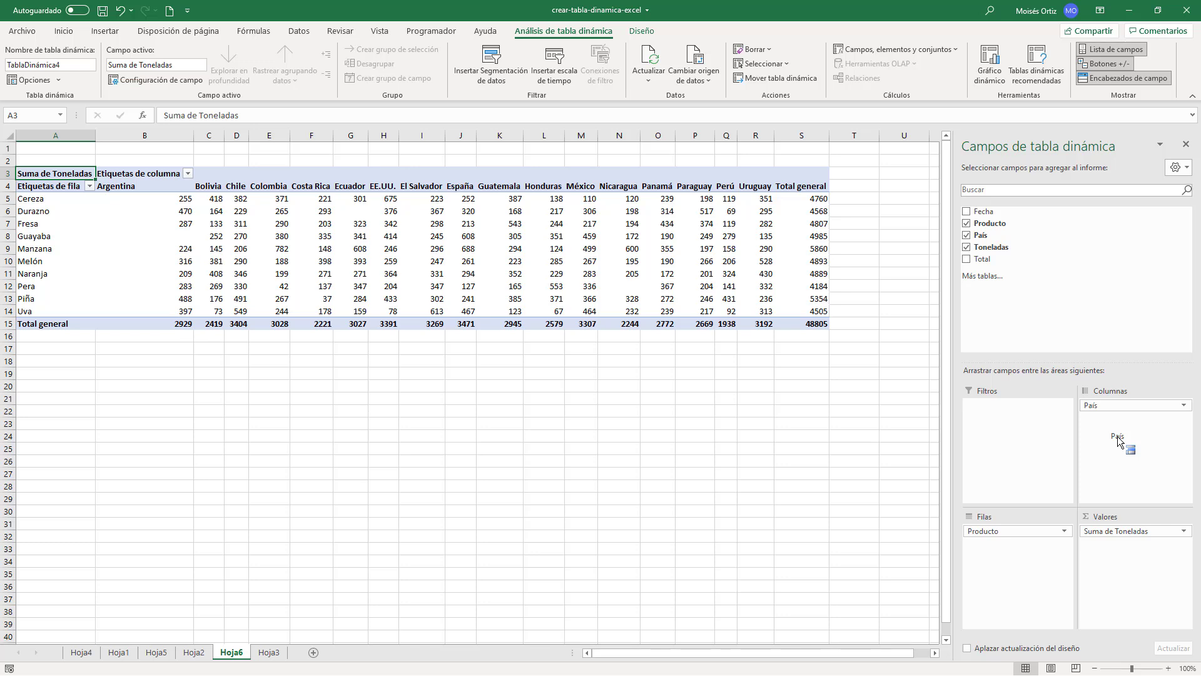
pyautogui.moveTo(1117, 437); pyautogui.dragTo(1117, 438)
# Step: Try the pivot field pane layouts in turn: fields and areas side by side, fields only, and areas only (2 by 2)
pyautogui.click(1188, 171)
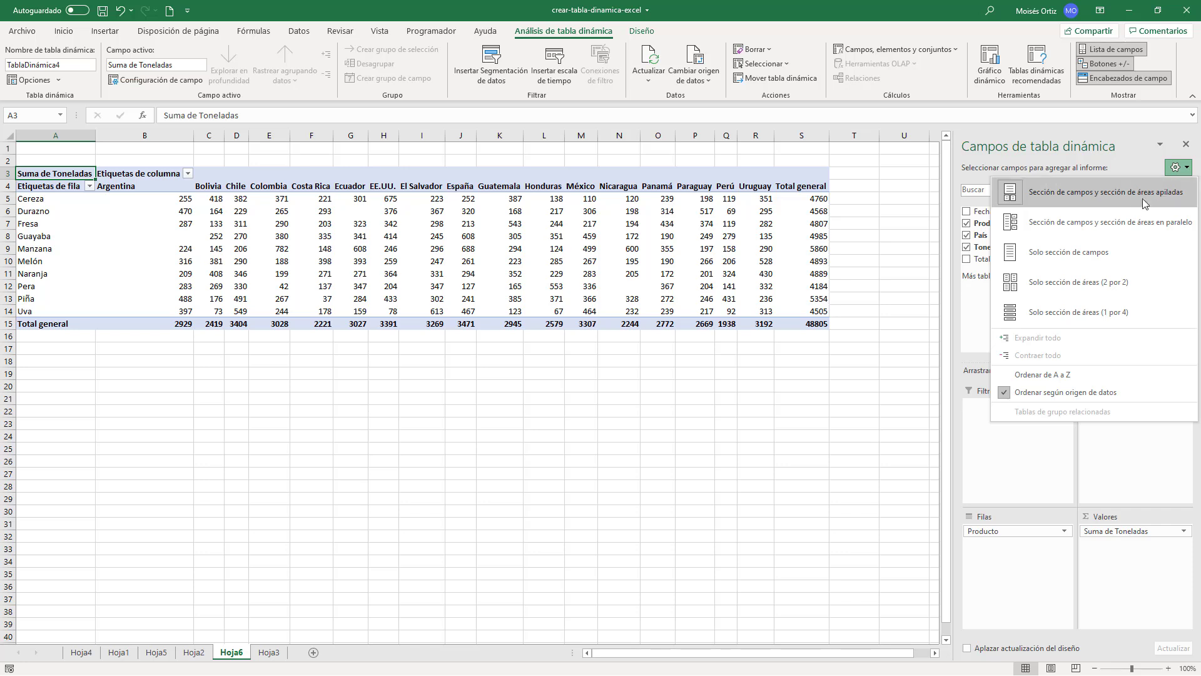
pyautogui.click(1113, 223)
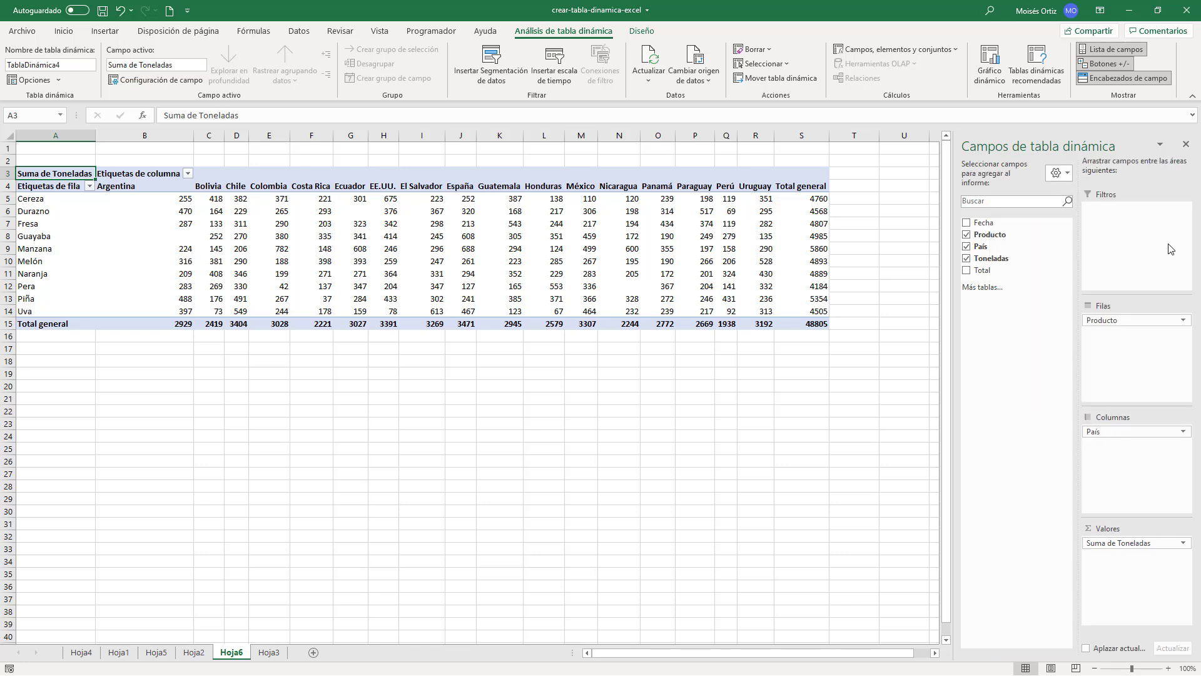
pyautogui.click(1061, 174)
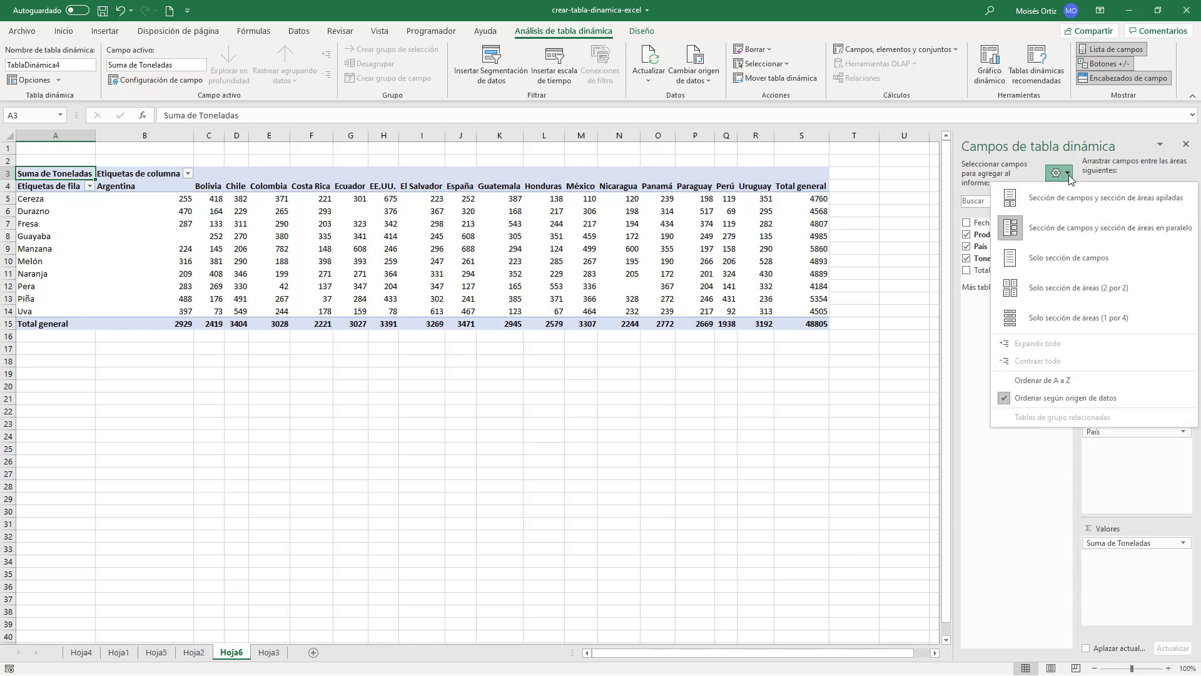
pyautogui.click(1064, 258)
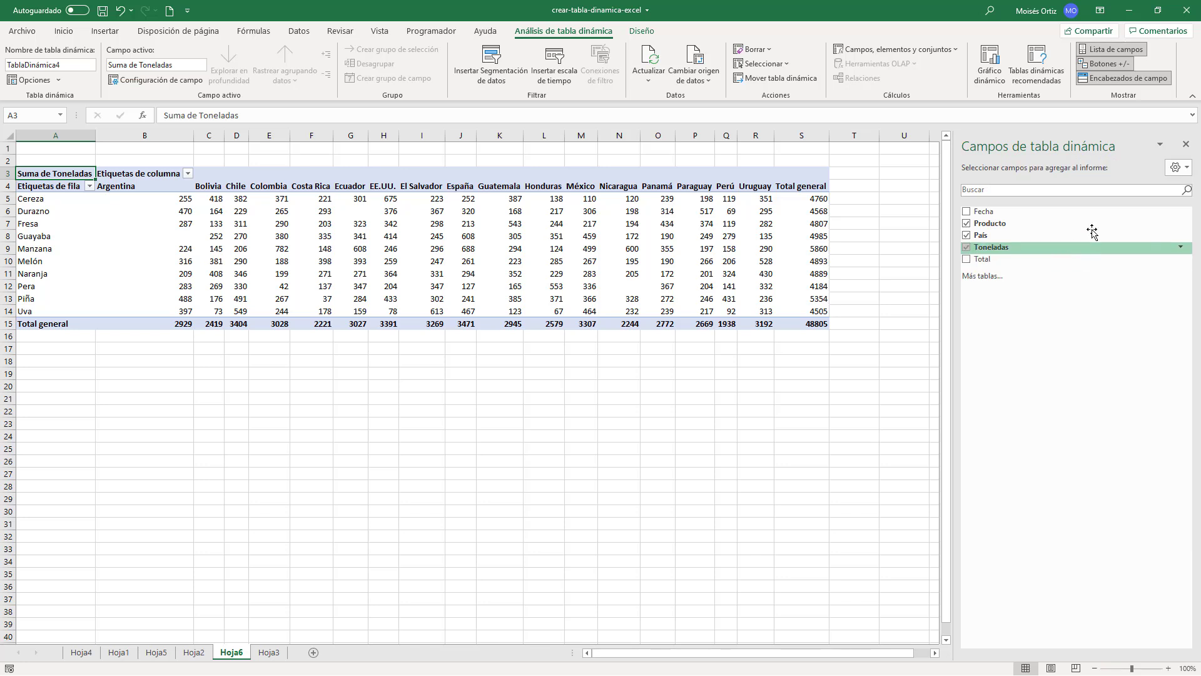
pyautogui.click(1179, 168)
pyautogui.click(1094, 283)
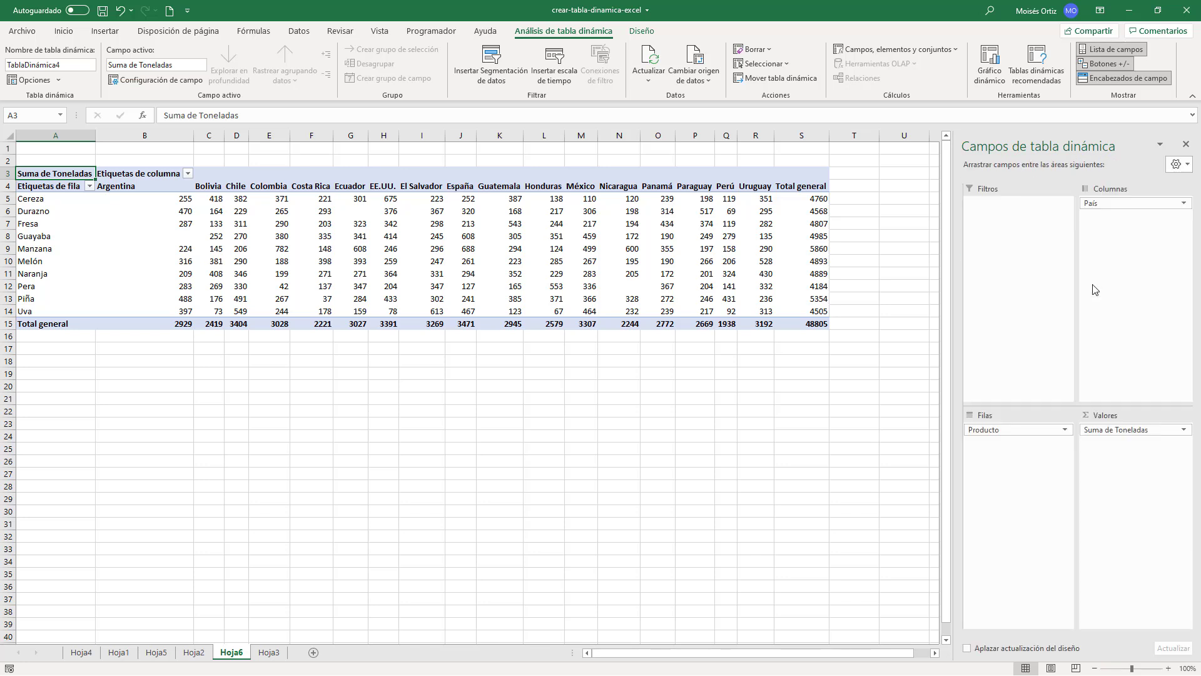
# Step: Return the field pane to the stacked fields-and-areas layout and sort the field list from A to Z
pyautogui.click(1188, 167)
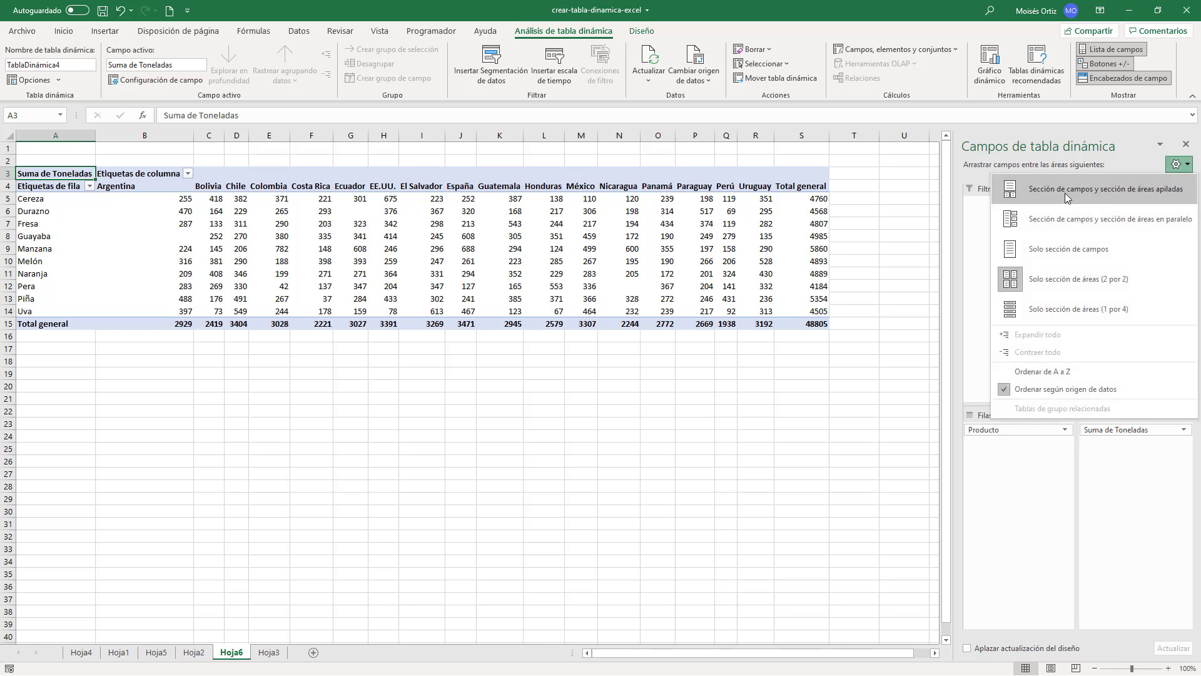
pyautogui.click(1050, 196)
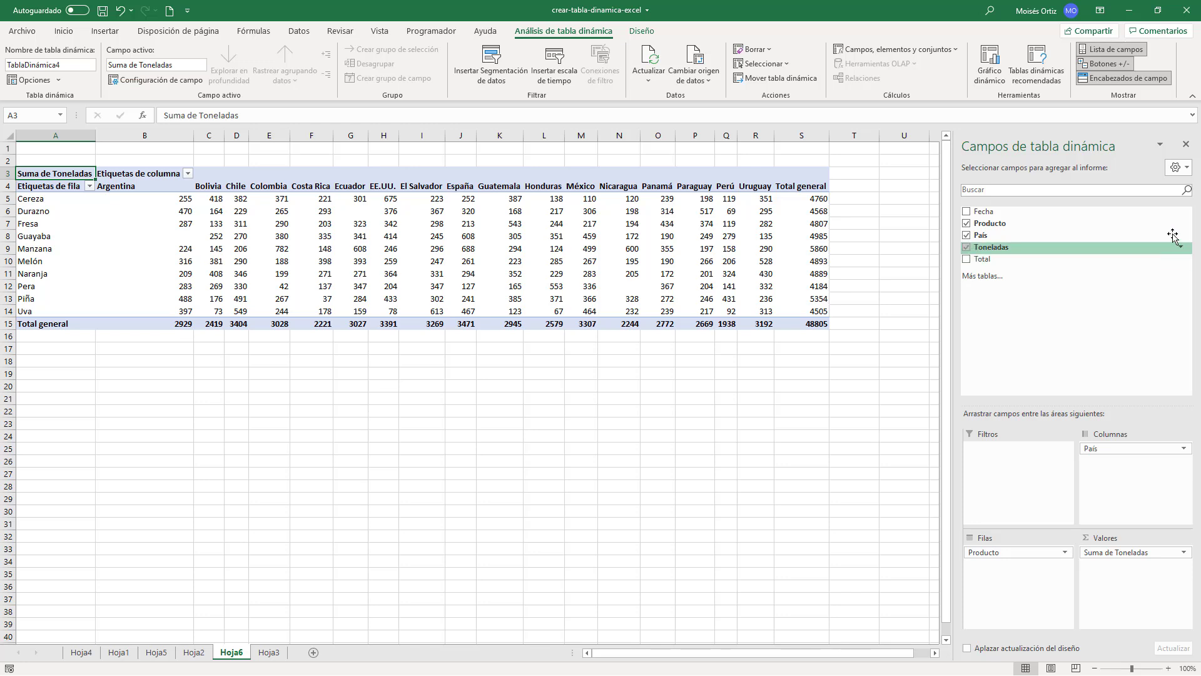
pyautogui.click(1187, 168)
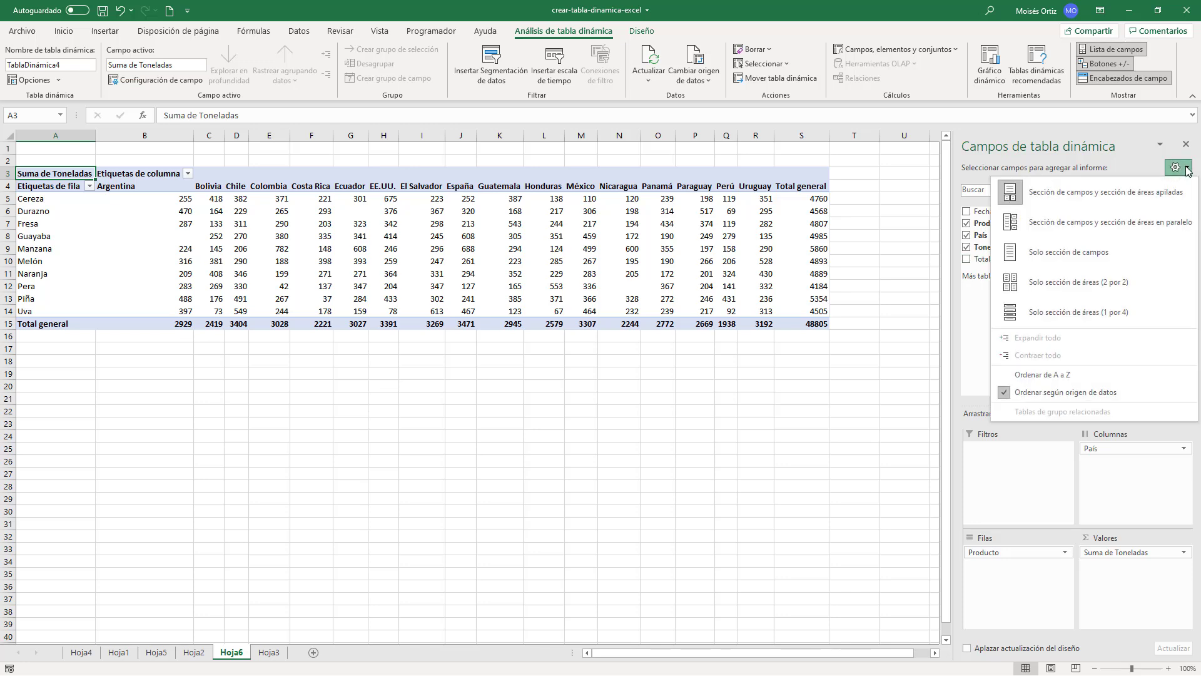
pyautogui.click(1071, 375)
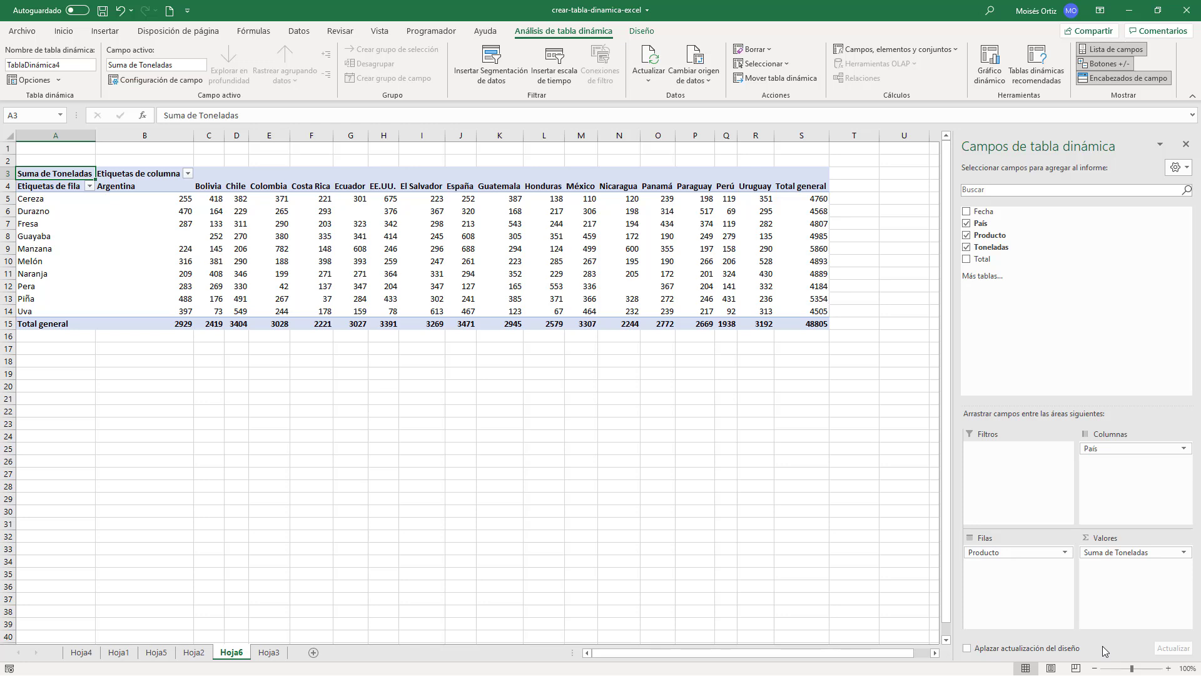
# Step: Defer layout updates, remove Producto, País and Toneladas from the pivot table, apply the update and turn deferral off
pyautogui.click(968, 649)
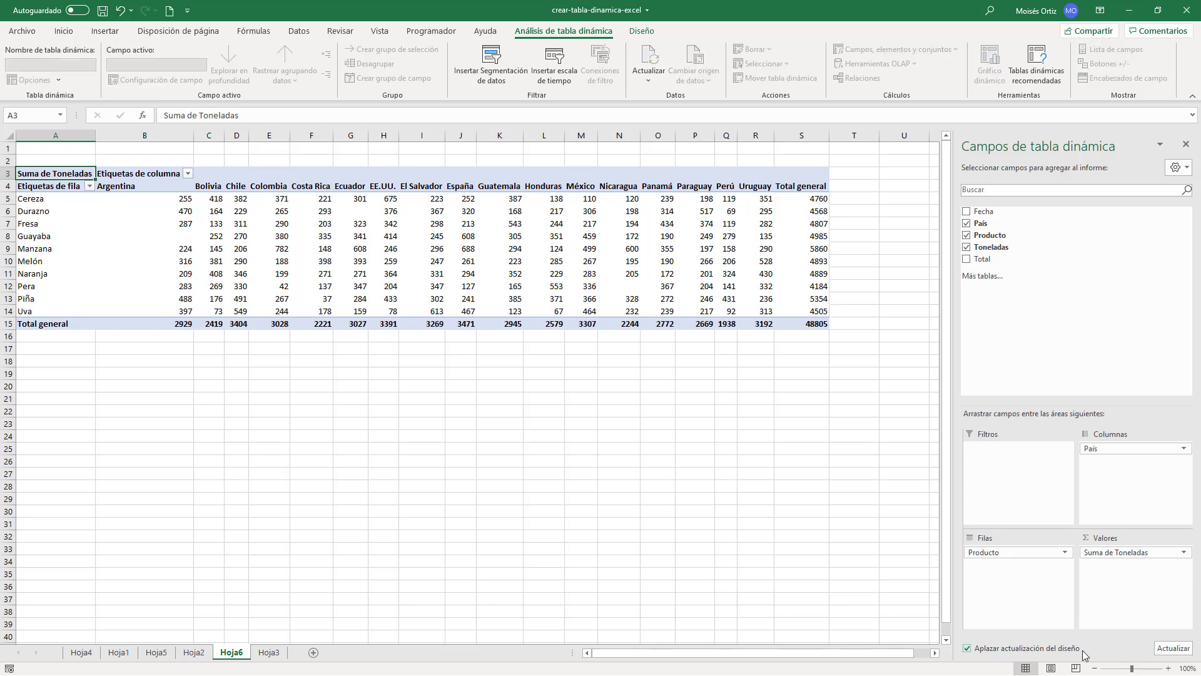
pyautogui.moveTo(1011, 554); pyautogui.dragTo(1071, 299)
pyautogui.moveTo(1102, 450); pyautogui.dragTo(1068, 349)
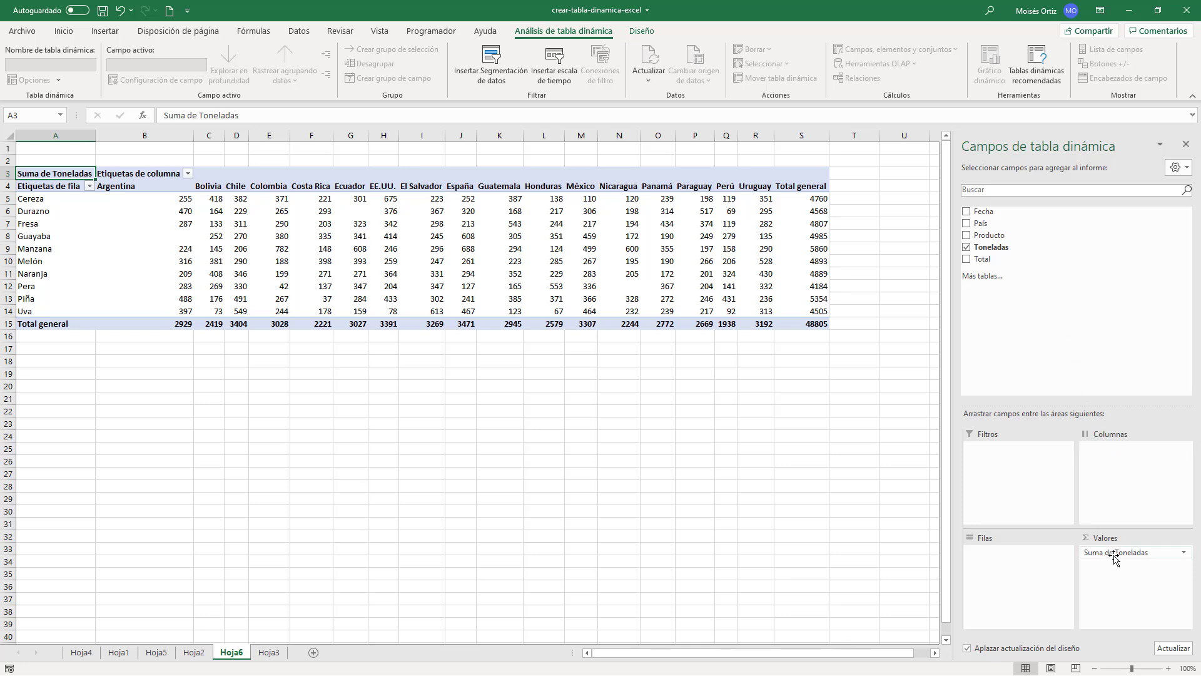
pyautogui.moveTo(1107, 559); pyautogui.dragTo(1039, 339)
pyautogui.click(1162, 653)
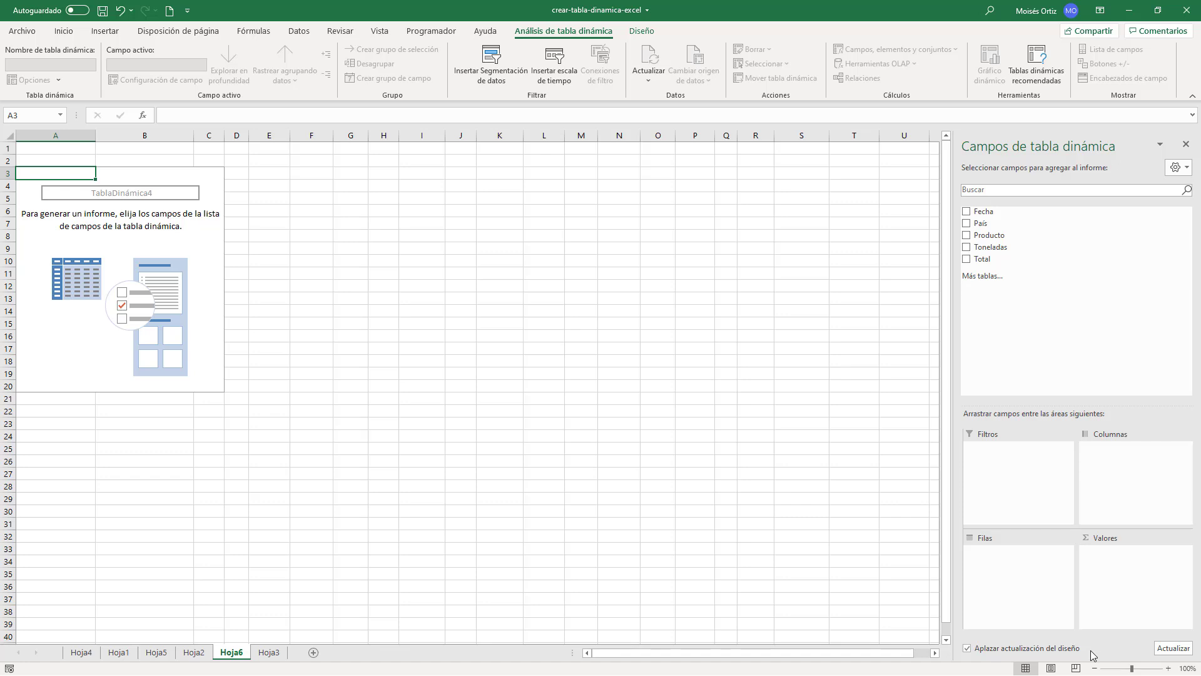
pyautogui.click(967, 649)
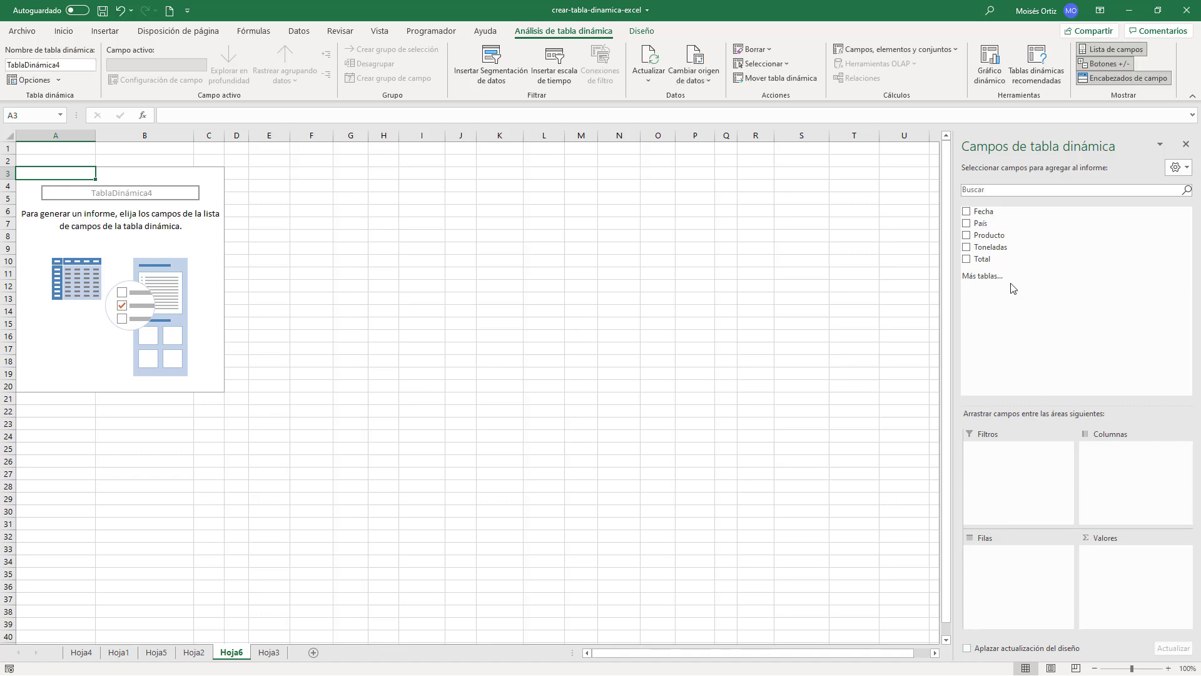
# Step: Rebuild the pivot table with Producto in the rows, Toneladas in the values and País in the columns
pyautogui.click(967, 235)
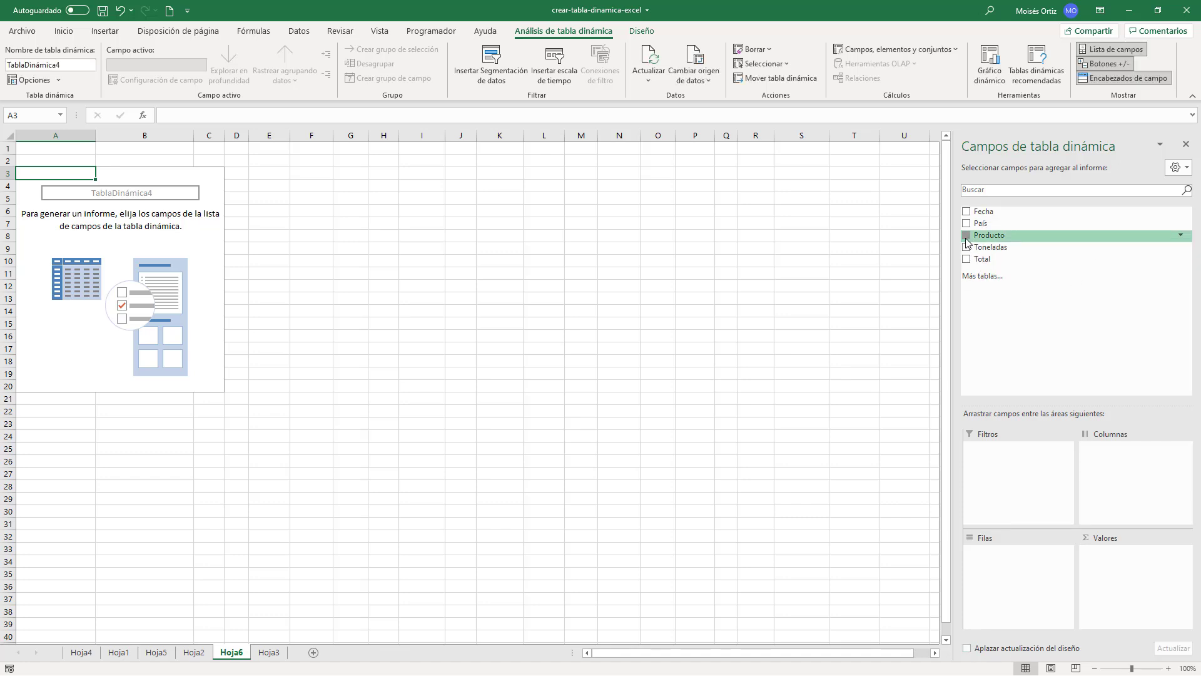
pyautogui.click(967, 247)
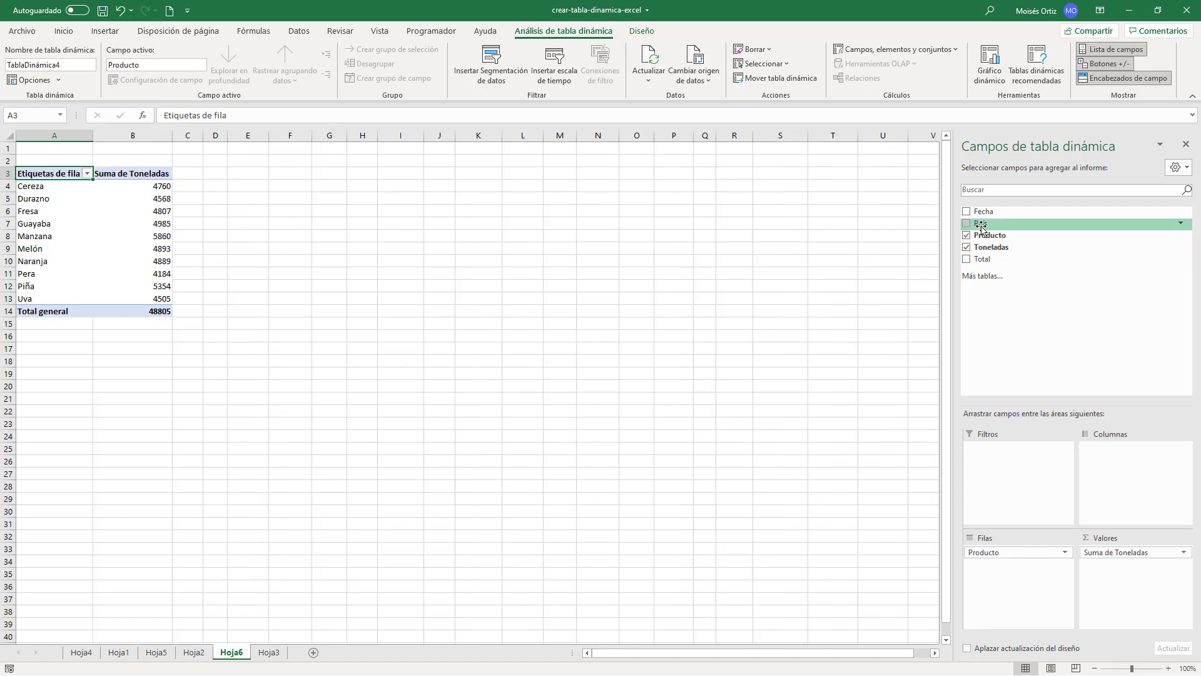
pyautogui.moveTo(980, 224); pyautogui.dragTo(1116, 474)
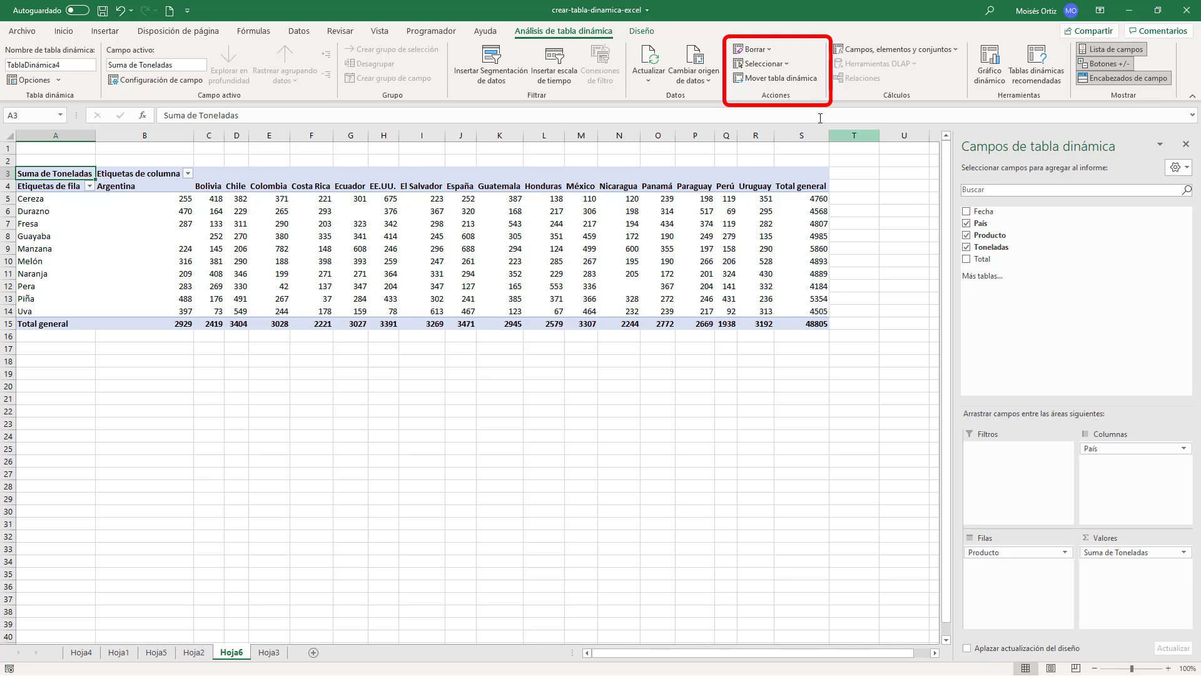
# Step: Clear all fields from the pivot table with the Borrar todo command
pyautogui.click(769, 50)
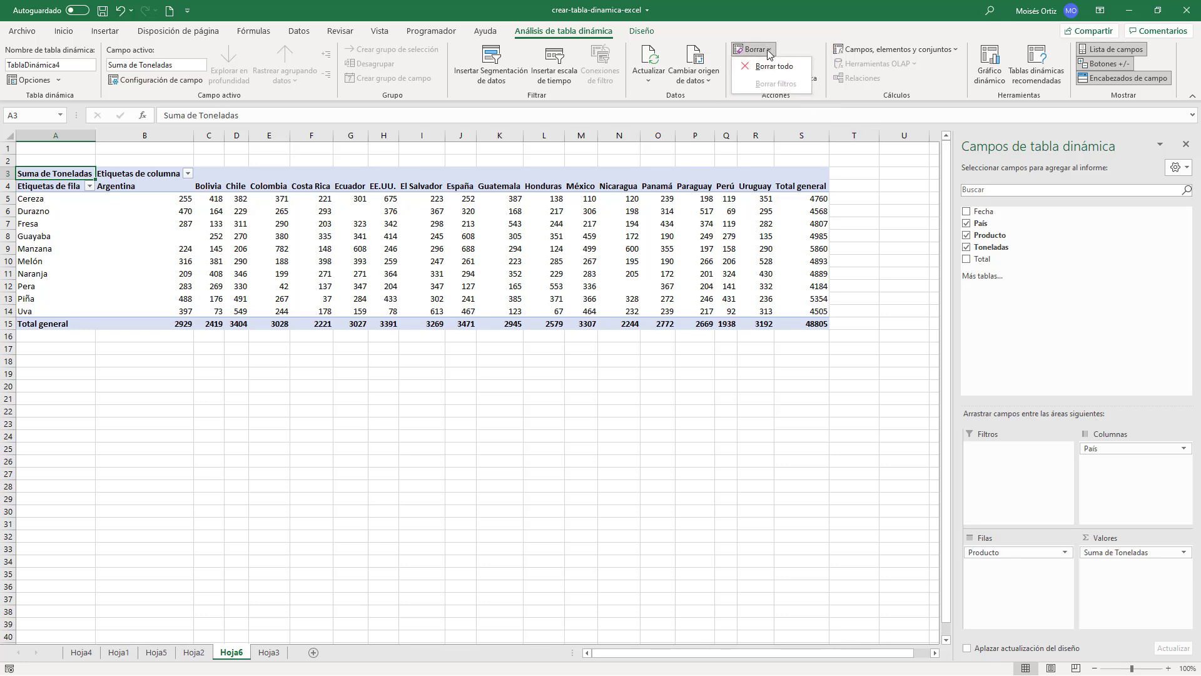
pyautogui.click(776, 66)
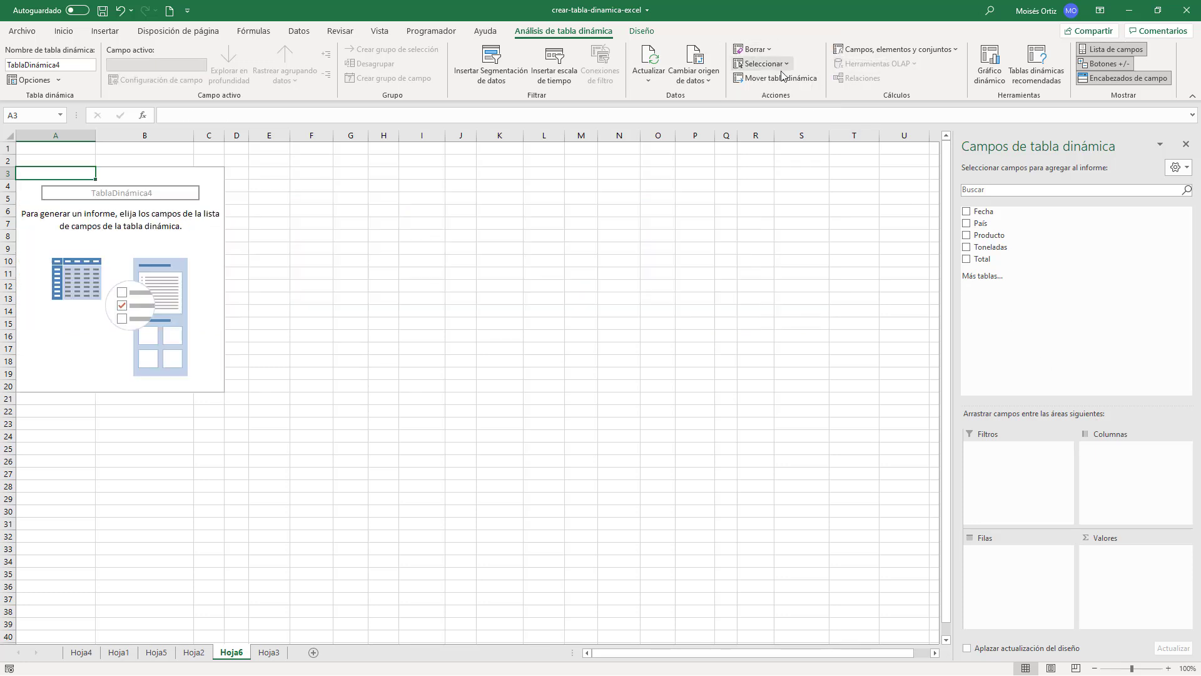